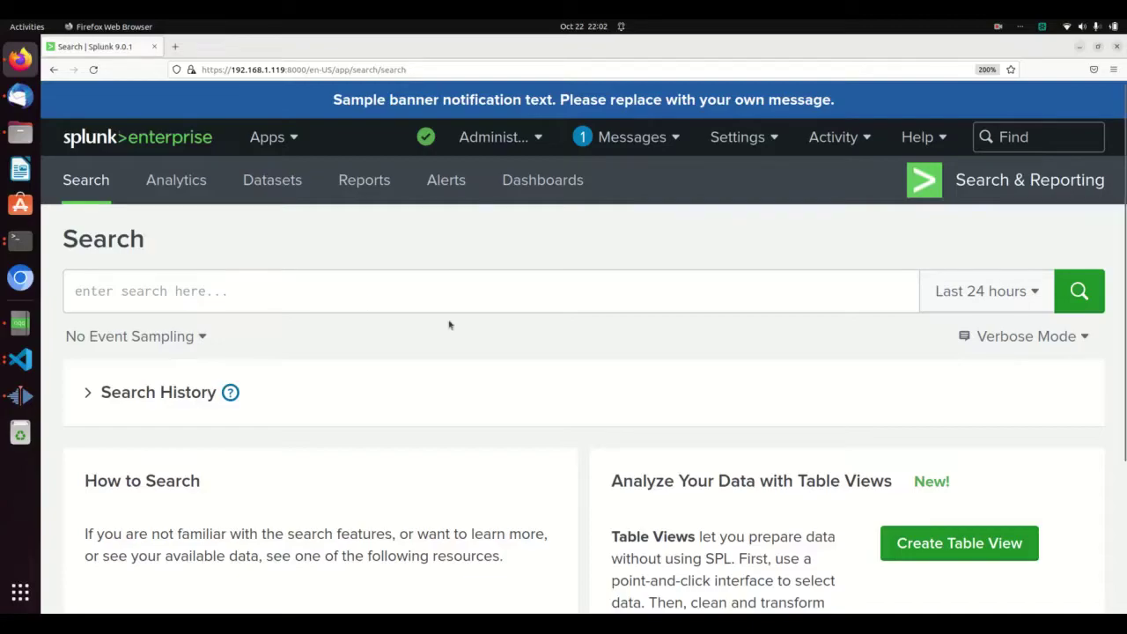
- Set the search mode to Fast Mode and enter the query index=zeek sourcetype=bro_dns without running it
left_click(1065, 342)
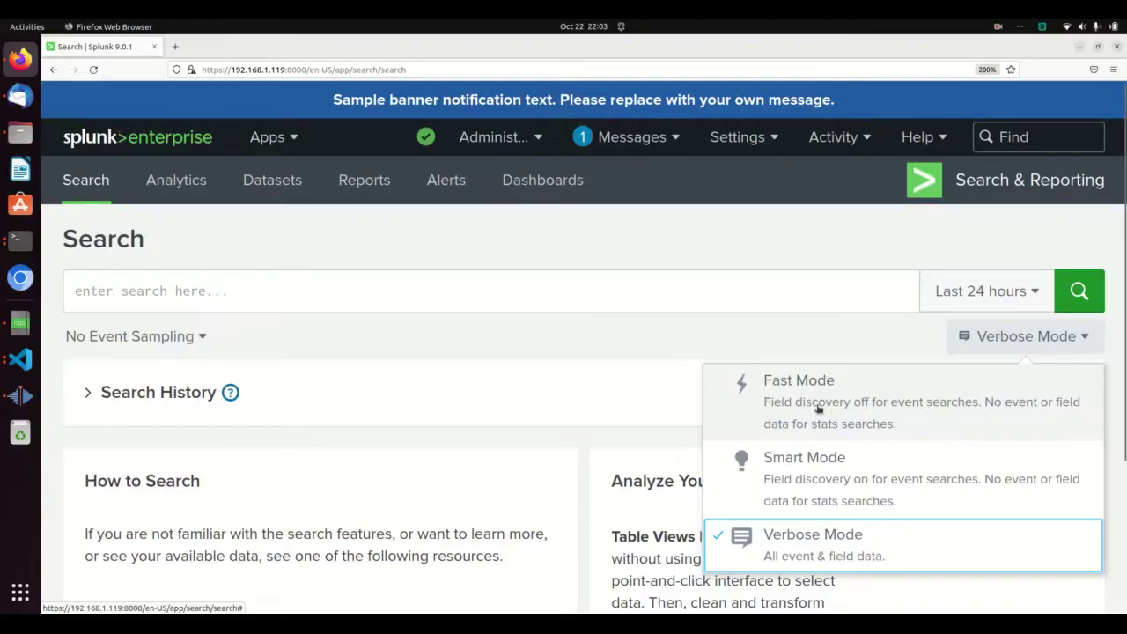
left_click(818, 408)
left_click(555, 281)
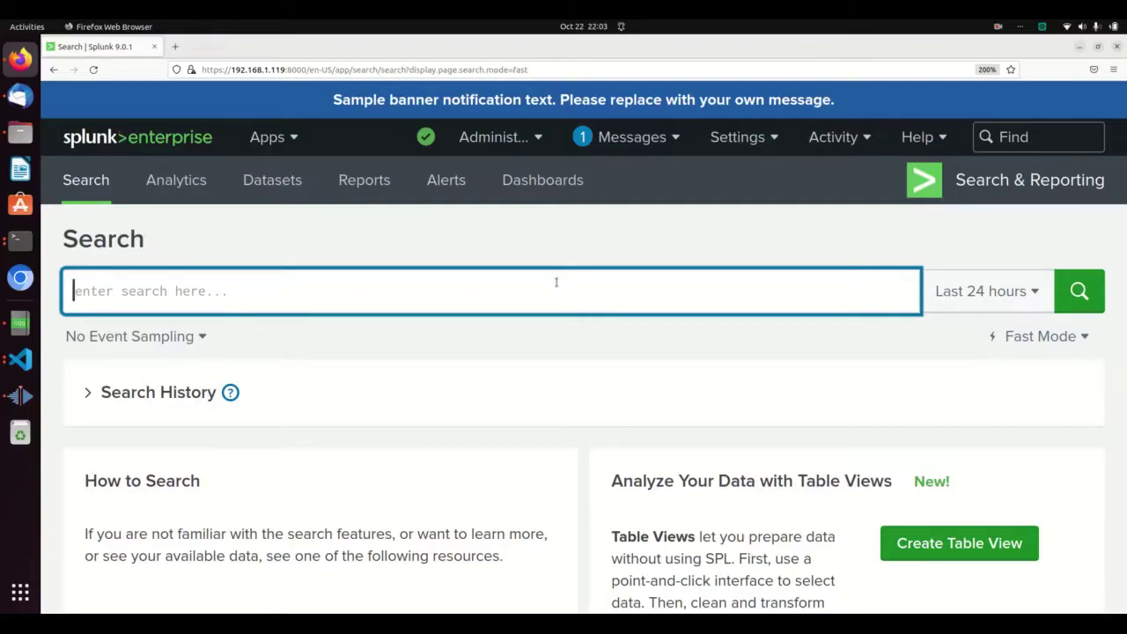
type("index=z")
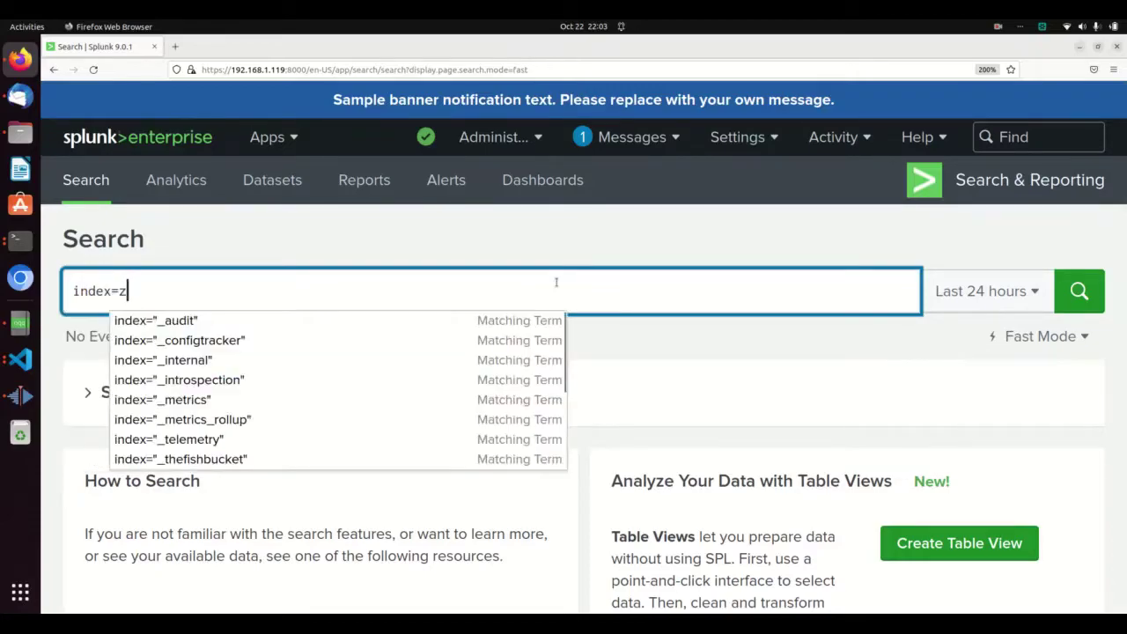
type("eek sourcetyp")
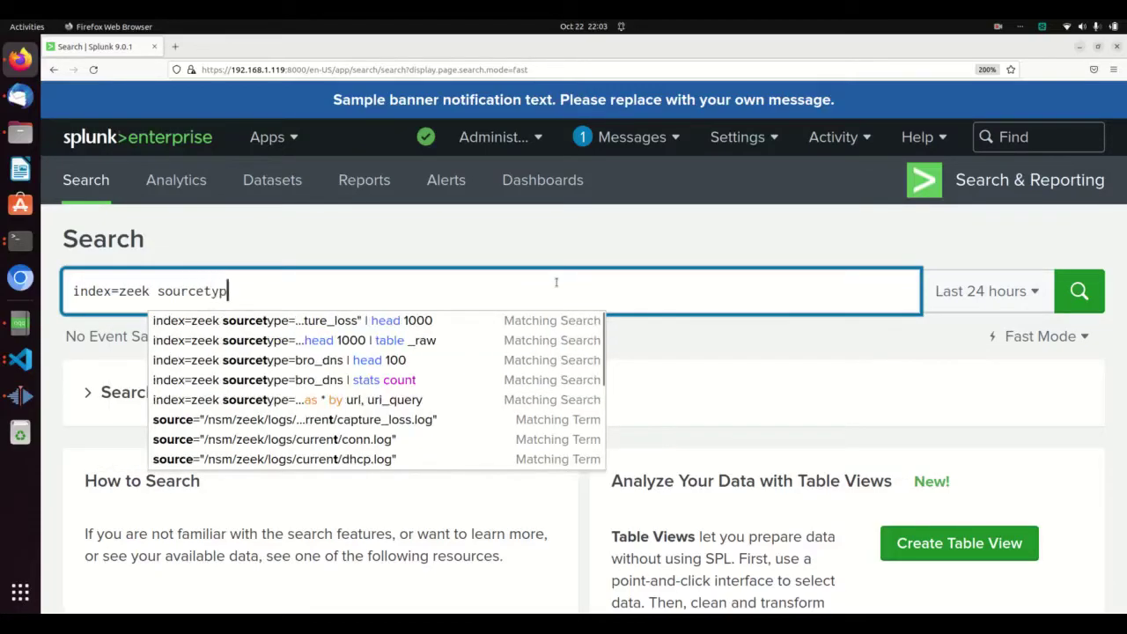
type("e=bro")
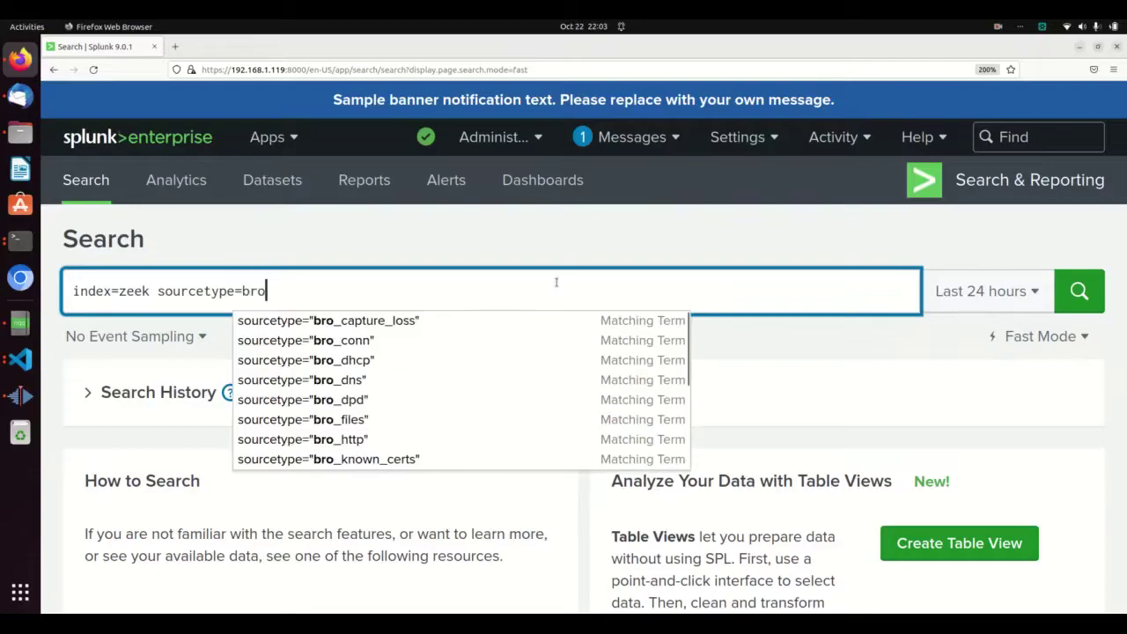
type("_dns")
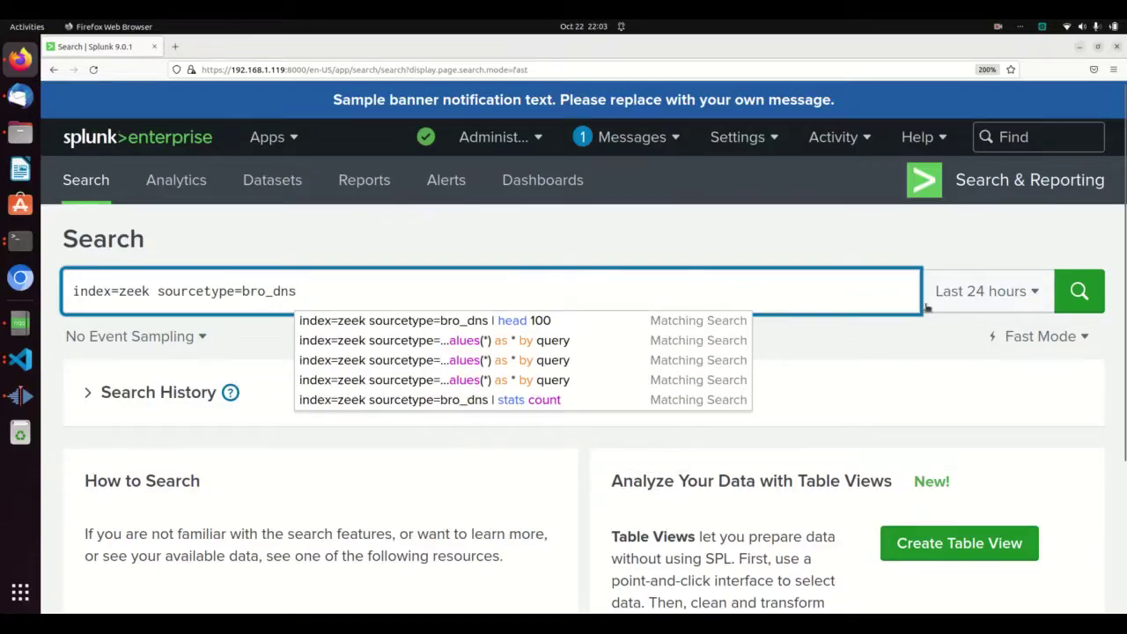
- Set the search time range to Last 7 days
left_click(977, 294)
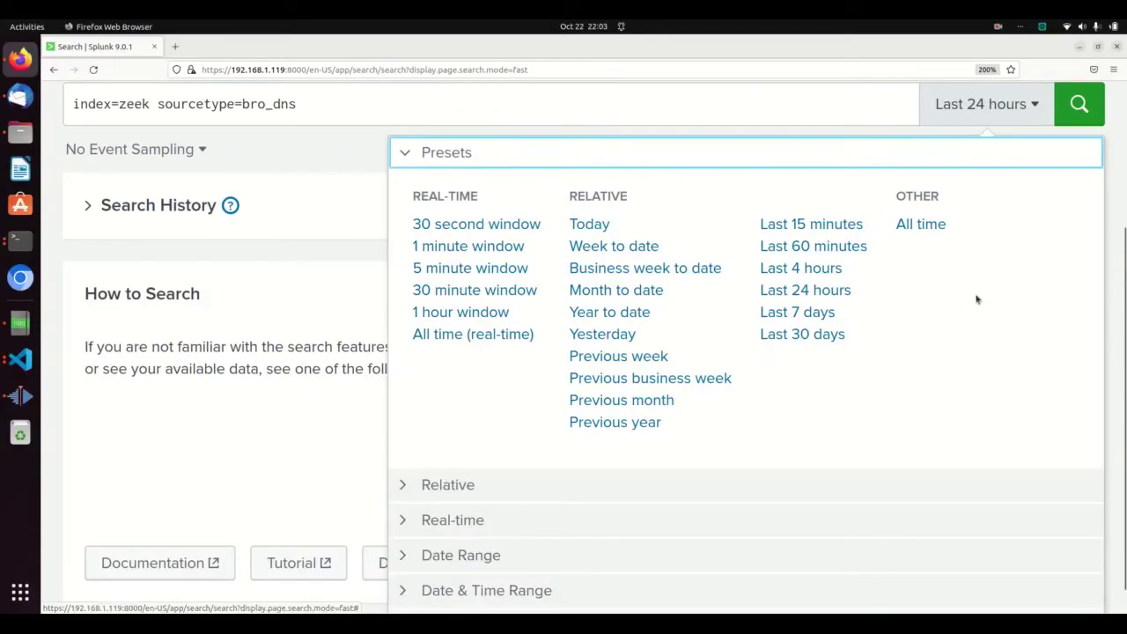
left_click(805, 317)
scroll(705, 273, "up", 2)
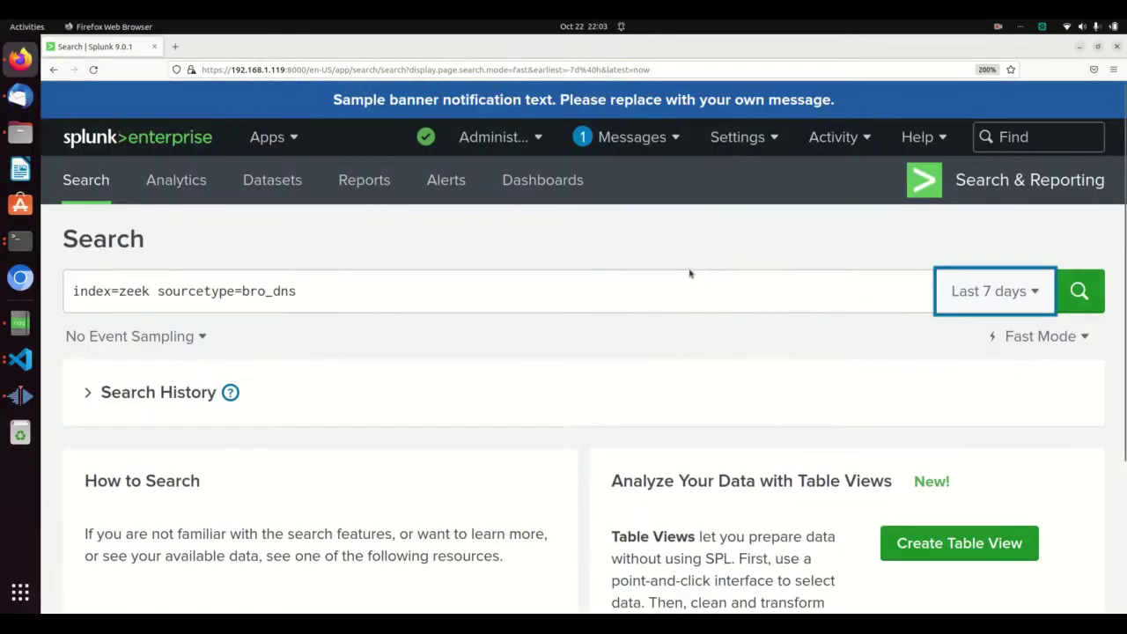
- Append | stats count to the bro_dns query and run the search
left_click(535, 291)
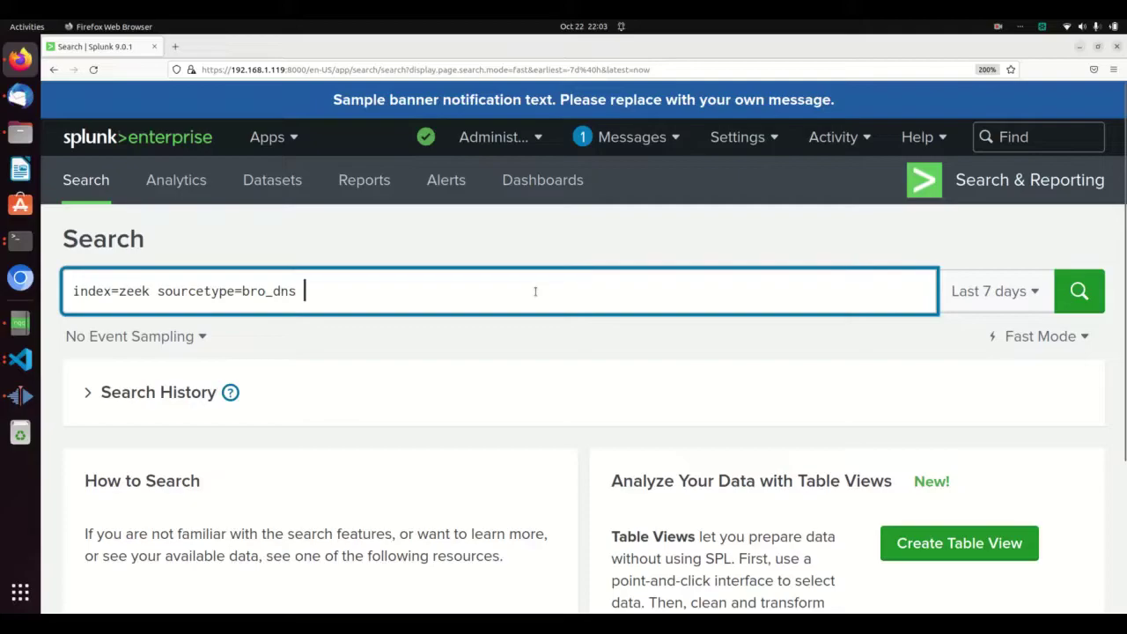
type("| stats count")
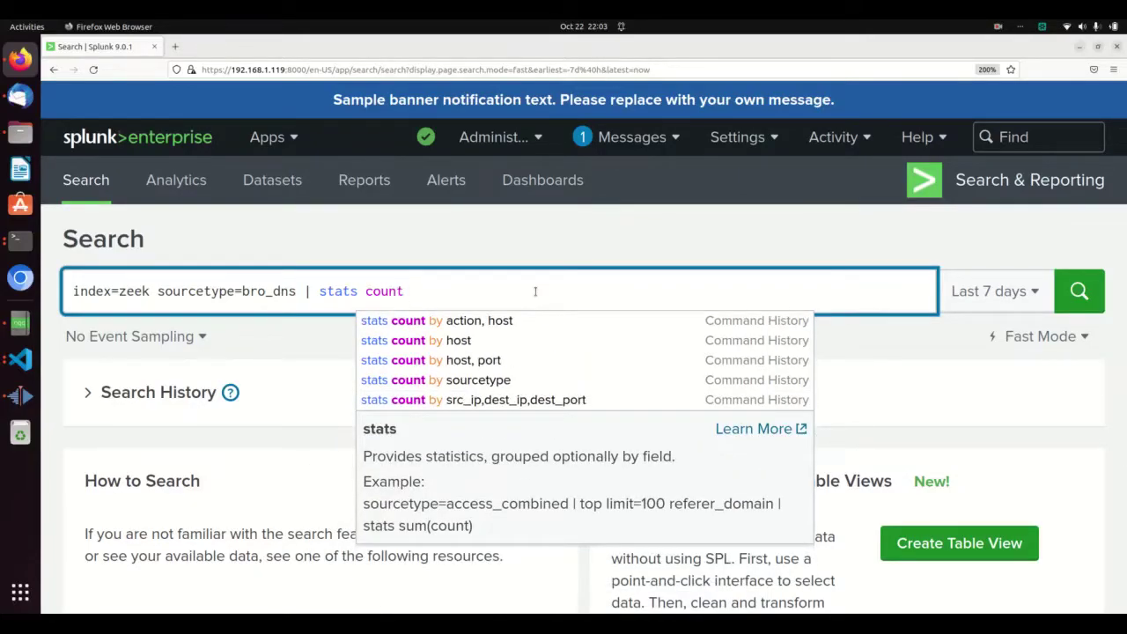
key("Return")
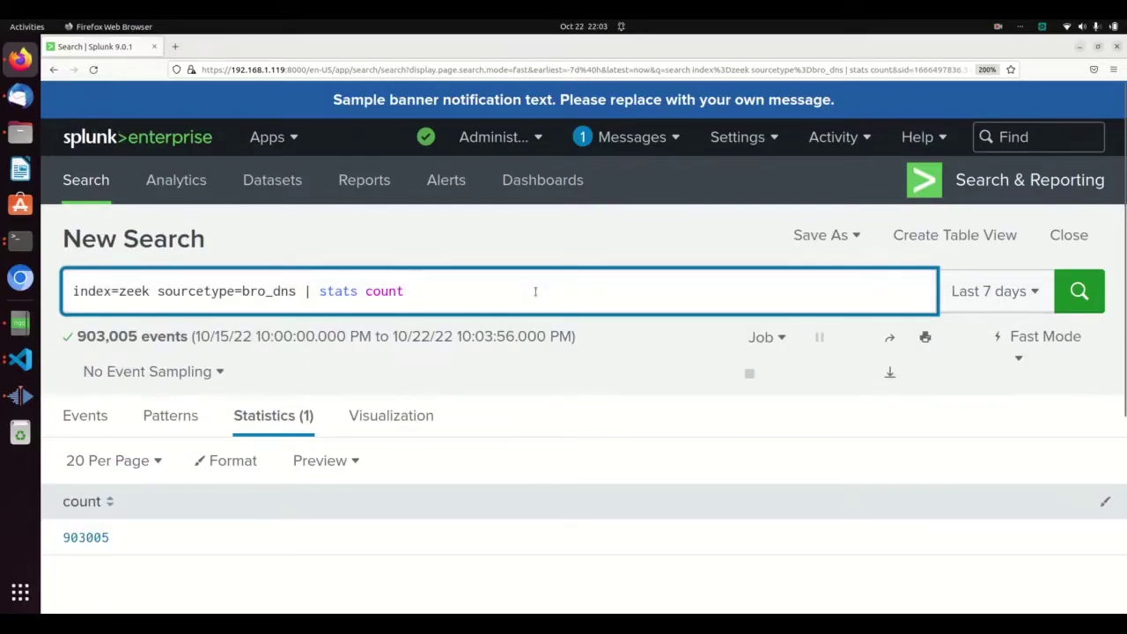
- Inspect the completed search job's scanned events, run time and execution costs, and close the inspector
left_click(777, 342)
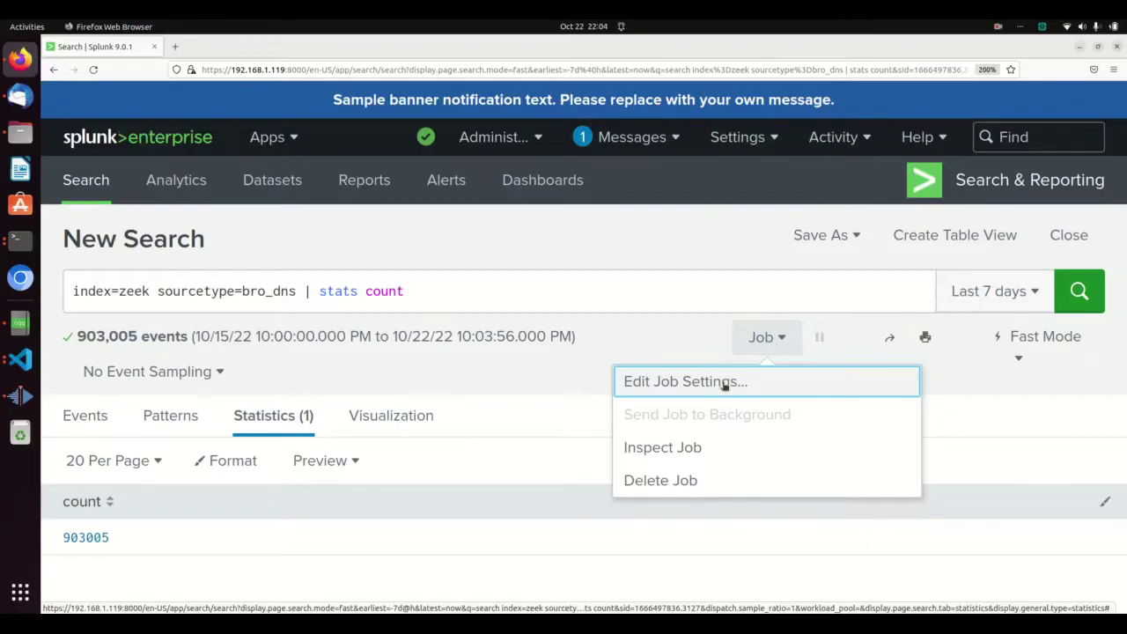
left_click(690, 448)
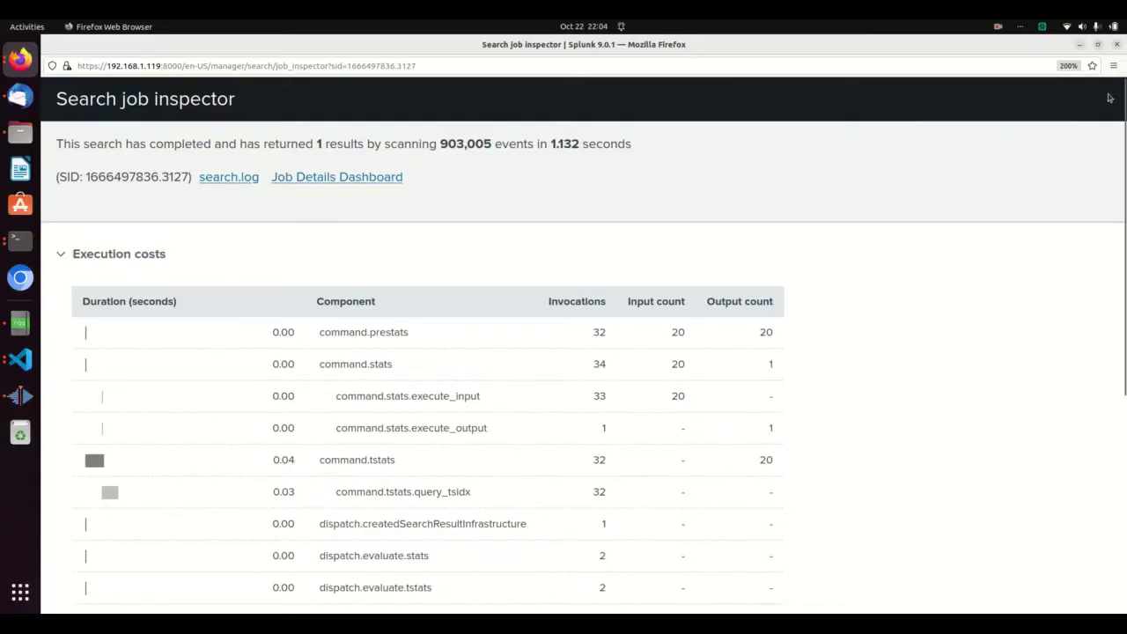
left_click(1116, 46)
- Switch the search mode to Verbose Mode so the stats count search reruns with all event and field data
left_click(1022, 340)
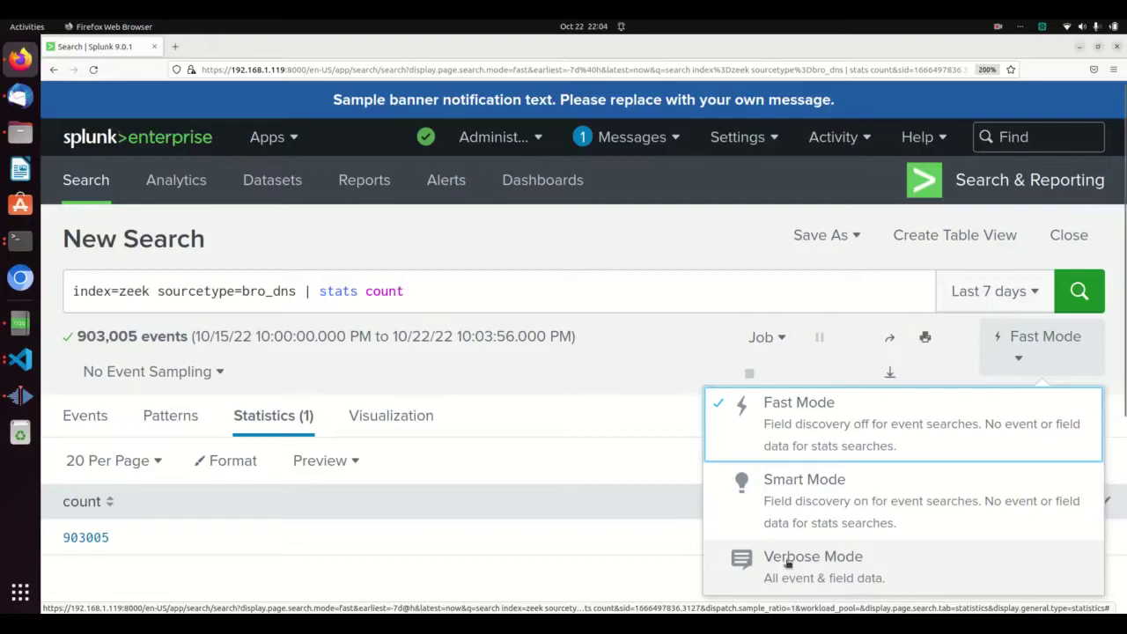
double_click(403, 295)
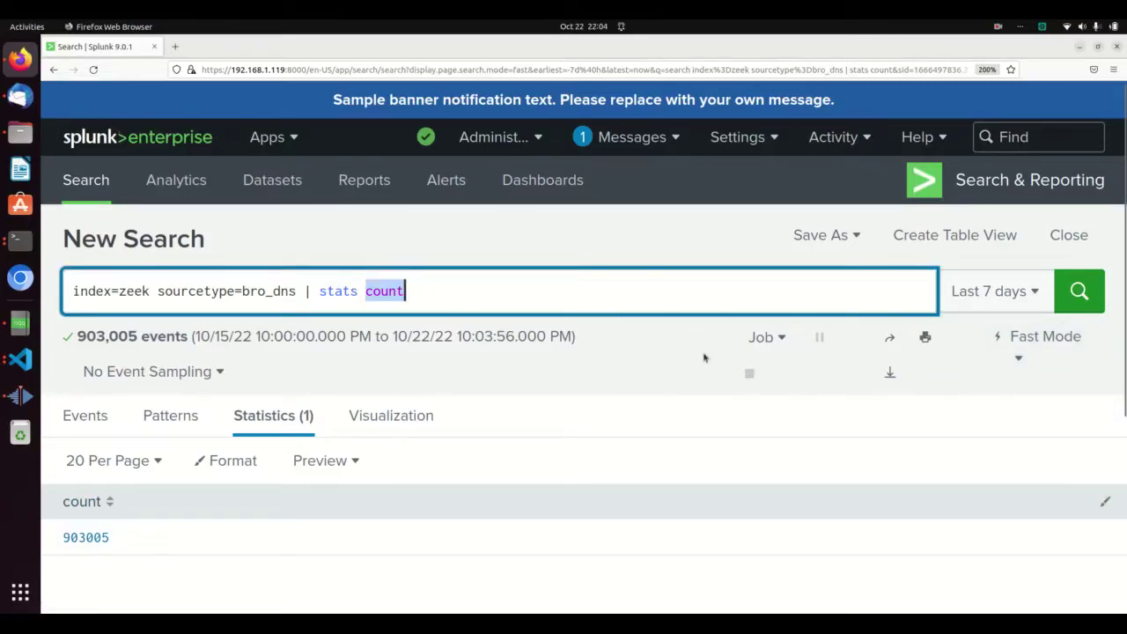
left_click(1037, 343)
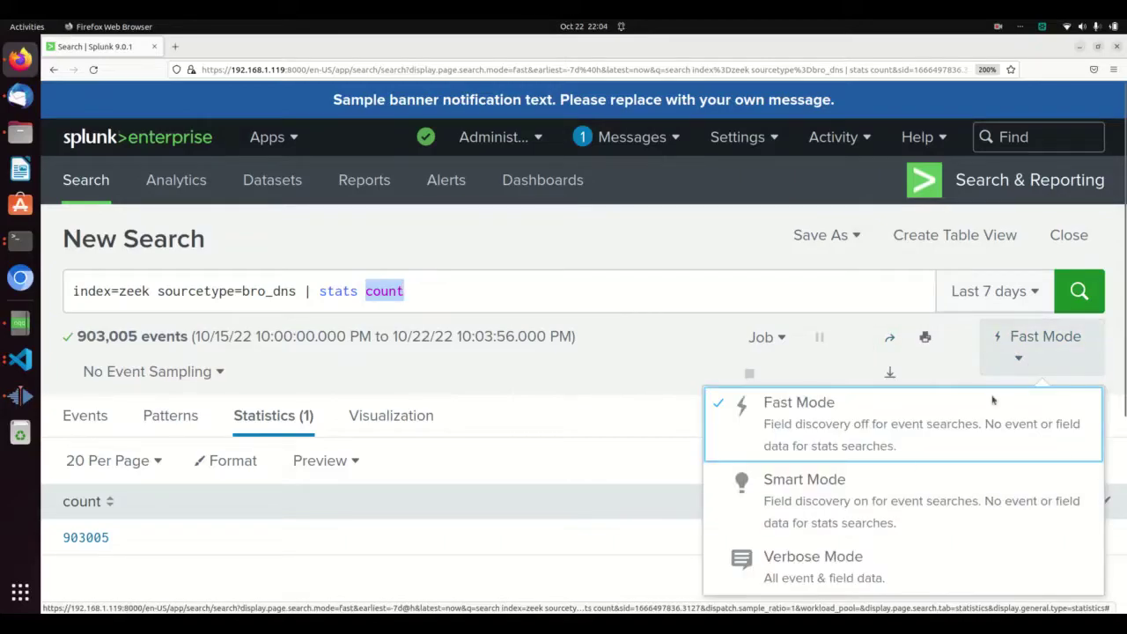
left_click(788, 558)
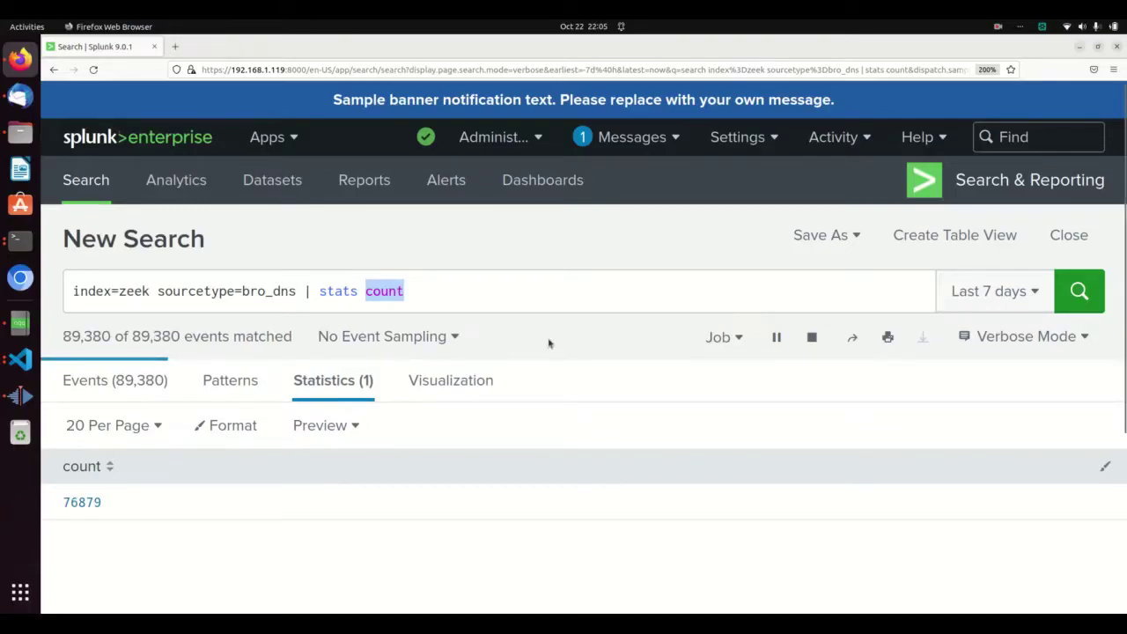
- Replace the stats count command with head 10 and run index=zeek sourcetype=bro_dns | head 10
left_click(502, 286)
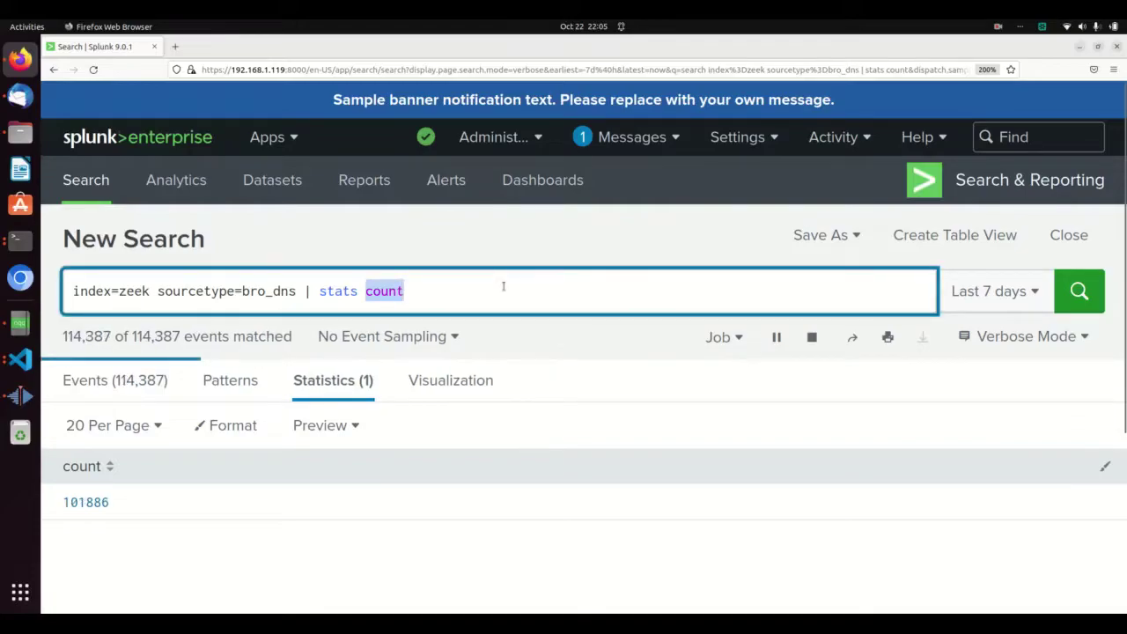
key("BackSpace")
key("BackSpace")
key("BackSpace")
key("BackSpace")
key("BackSpace")
key("BackSpace")
key("BackSpace")
key("BackSpace")
key("BackSpace")
key("BackSpace")
key("BackSpace")
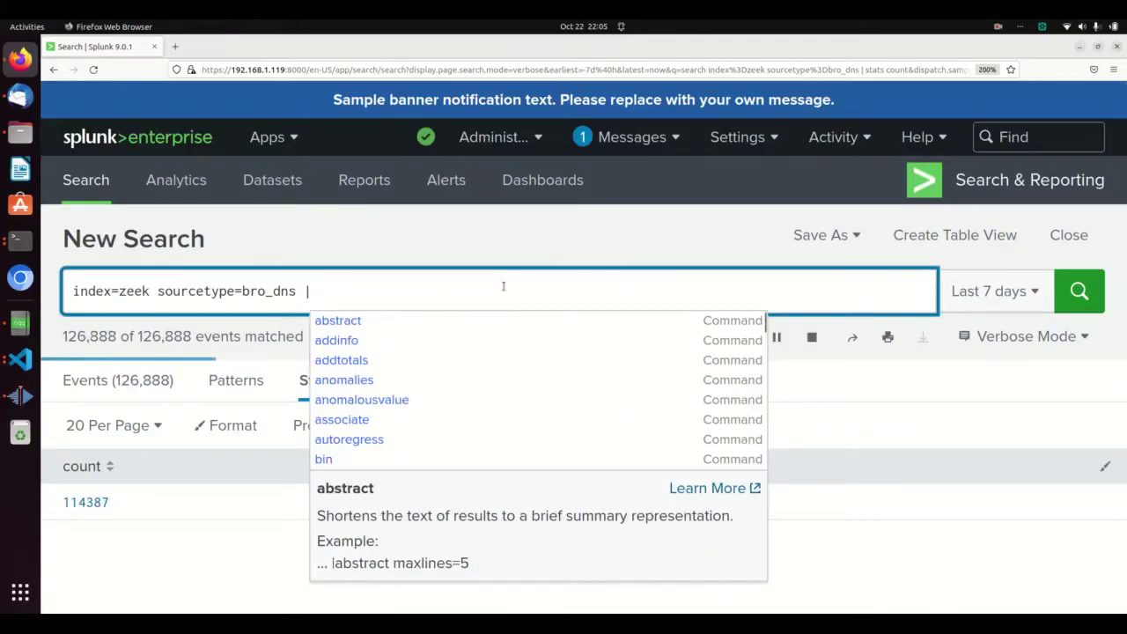
type("Head 1")
key("BackSpace")
key("BackSpace")
key("BackSpace")
key("BackSpace")
key("BackSpace")
key("BackSpace")
type("HEA")
key("BackSpace")
key("BackSpace")
key("BackSpace")
type("head")
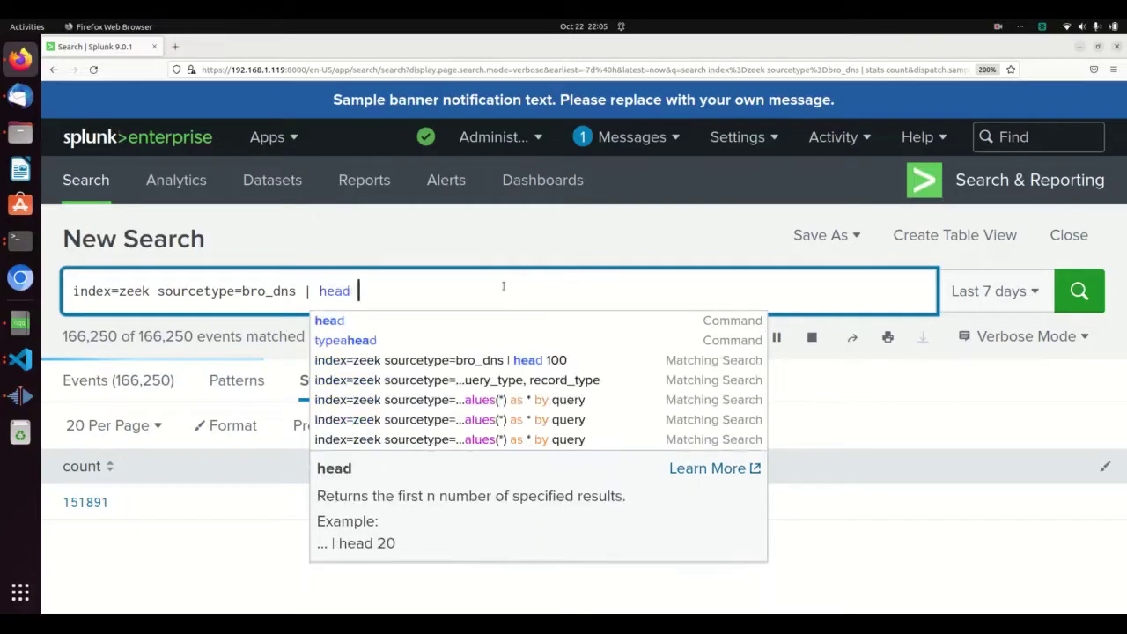
type(" 10")
key("Return")
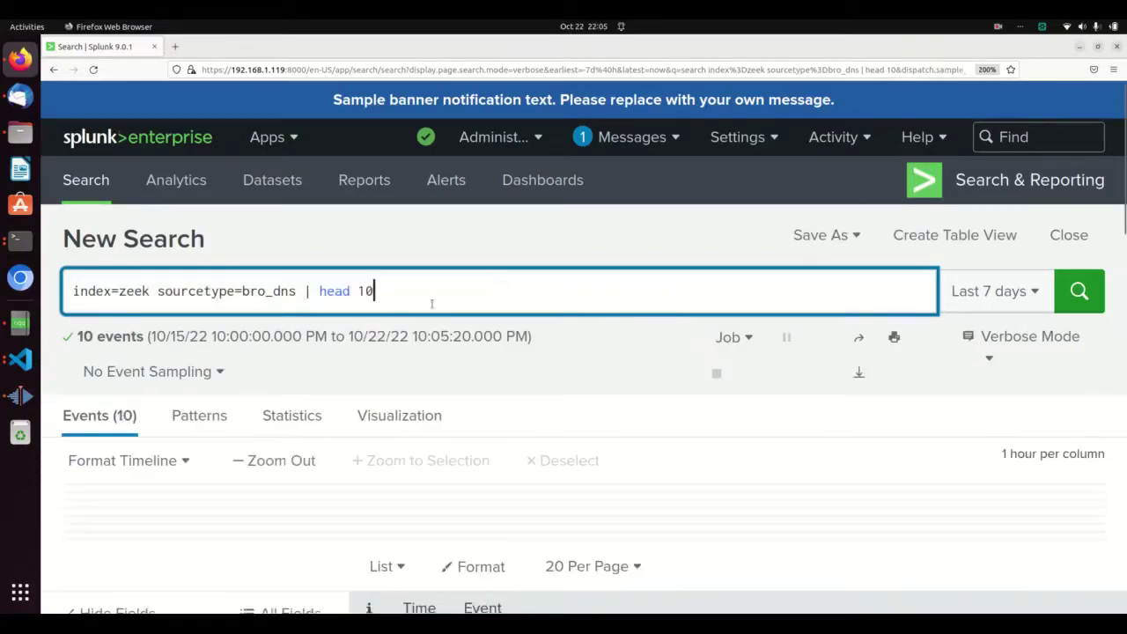
- Show the first returned DNS event as raw text
scroll(434, 424, "down", 1)
scroll(434, 424, "down", 7)
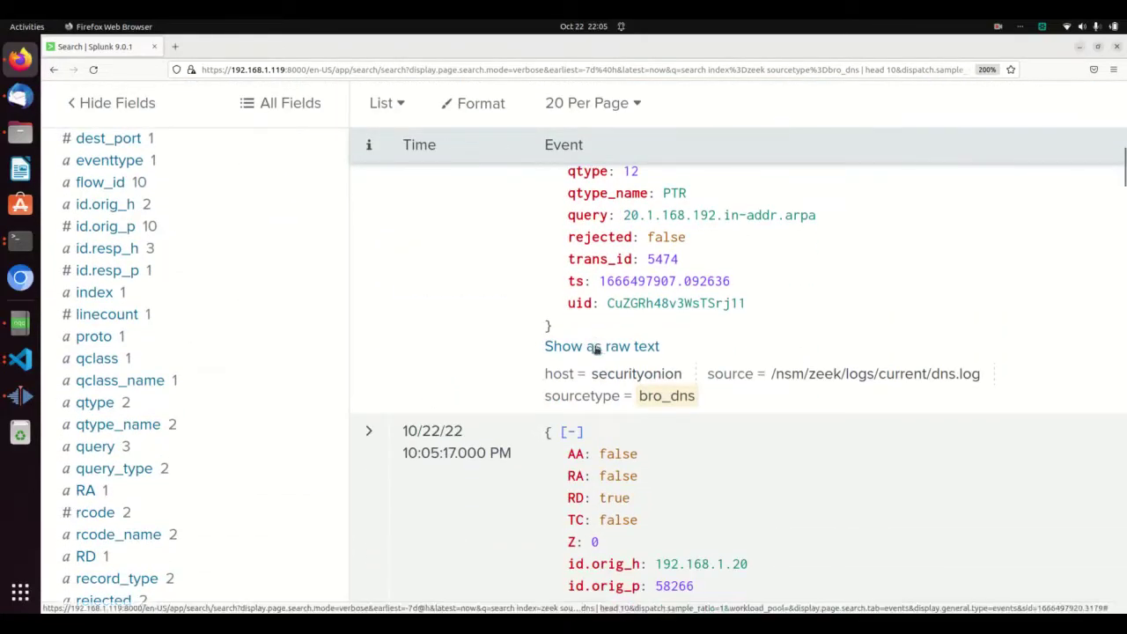
left_click(595, 348)
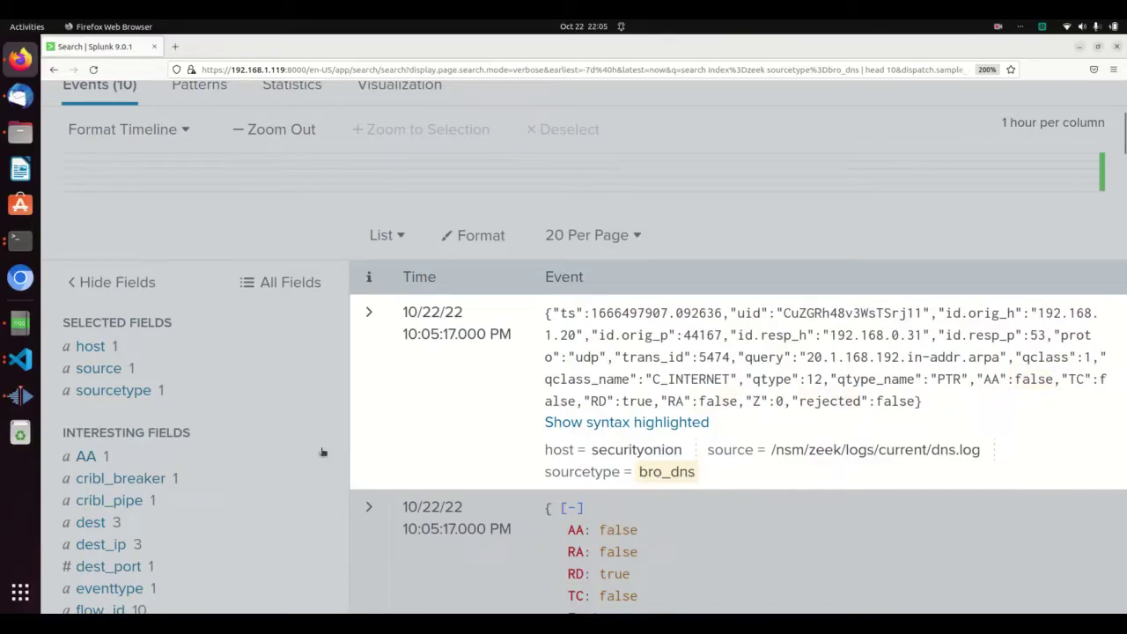
- Examine the value summaries of the interesting fields qclass, qclass_name, qtype, qtype_name, query, query_type, rcode and rcode_name
scroll(201, 469, "down", 5)
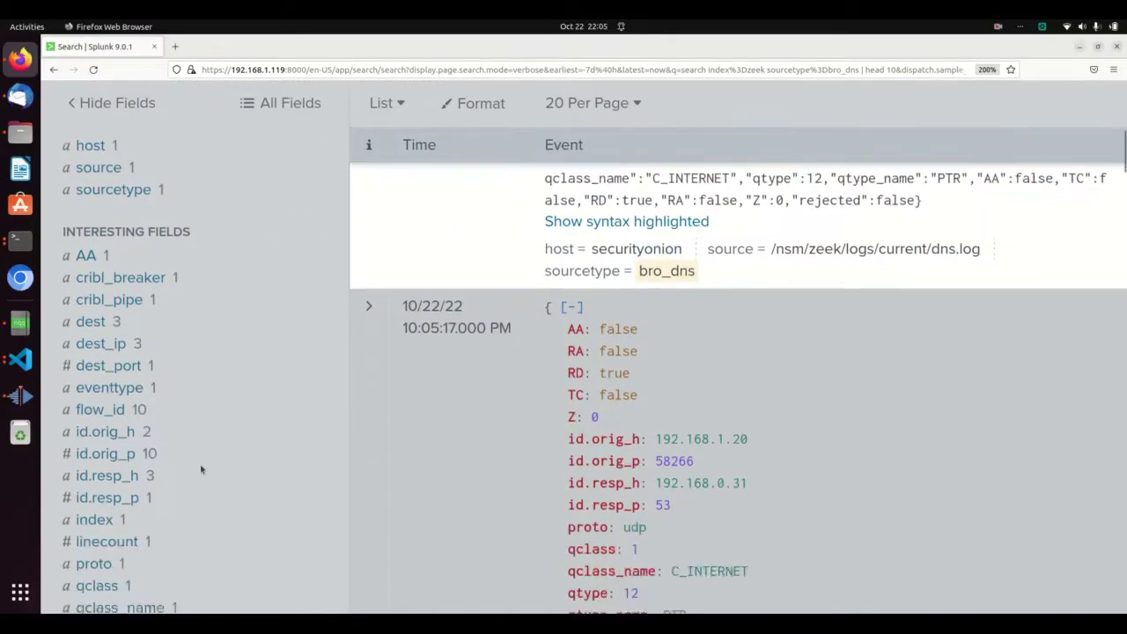
scroll(201, 469, "down", 3)
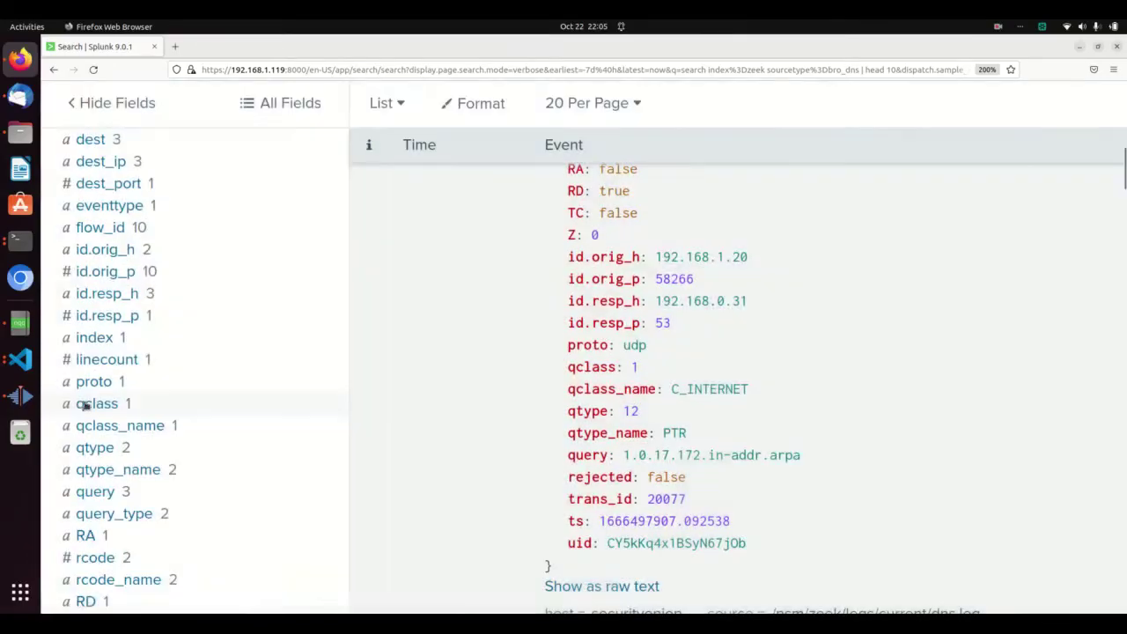
left_click(86, 405)
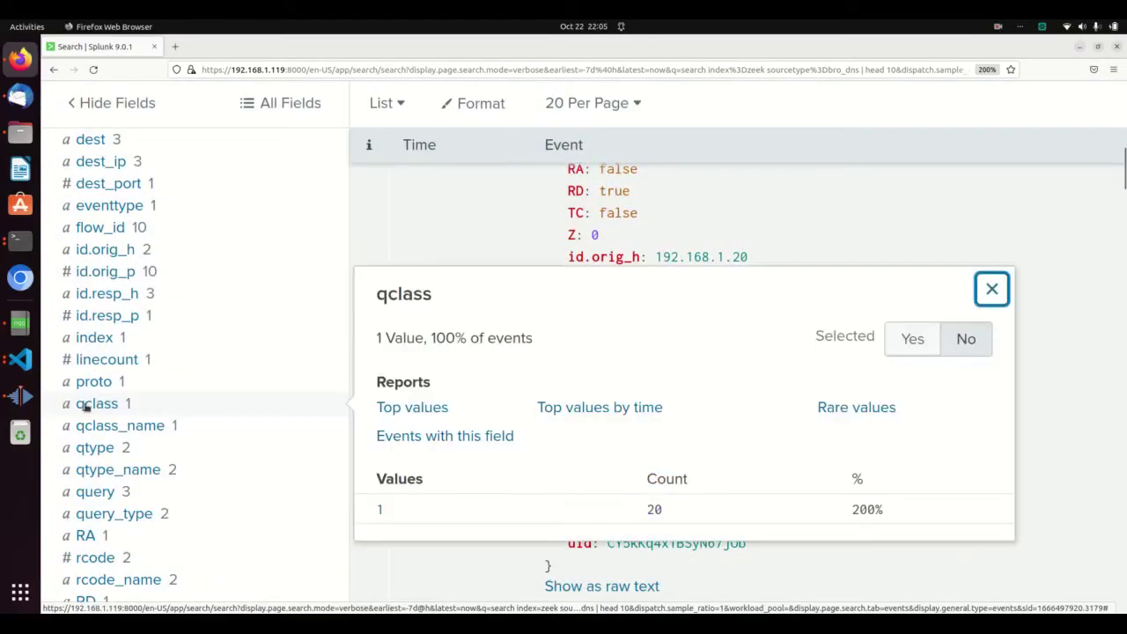
left_click(106, 428)
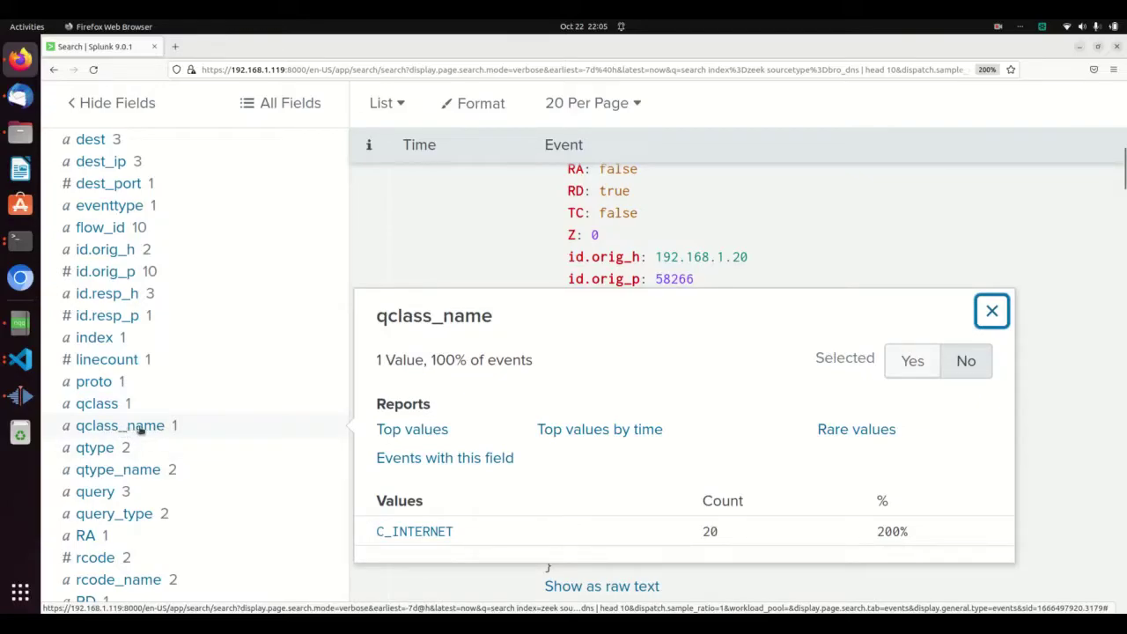
left_click(103, 449)
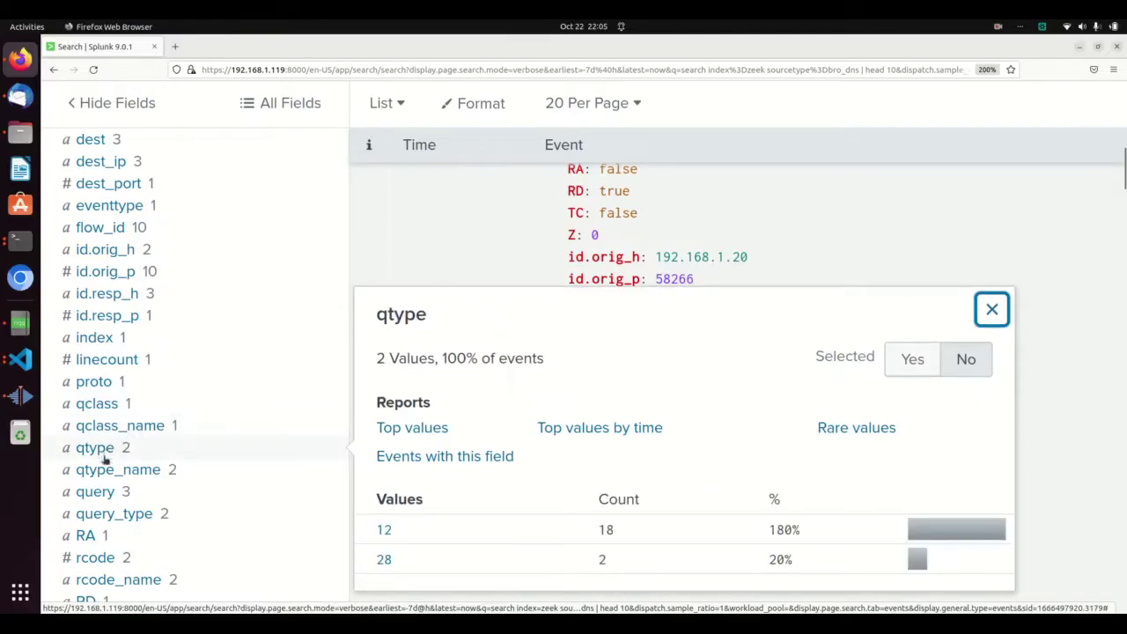
left_click(106, 473)
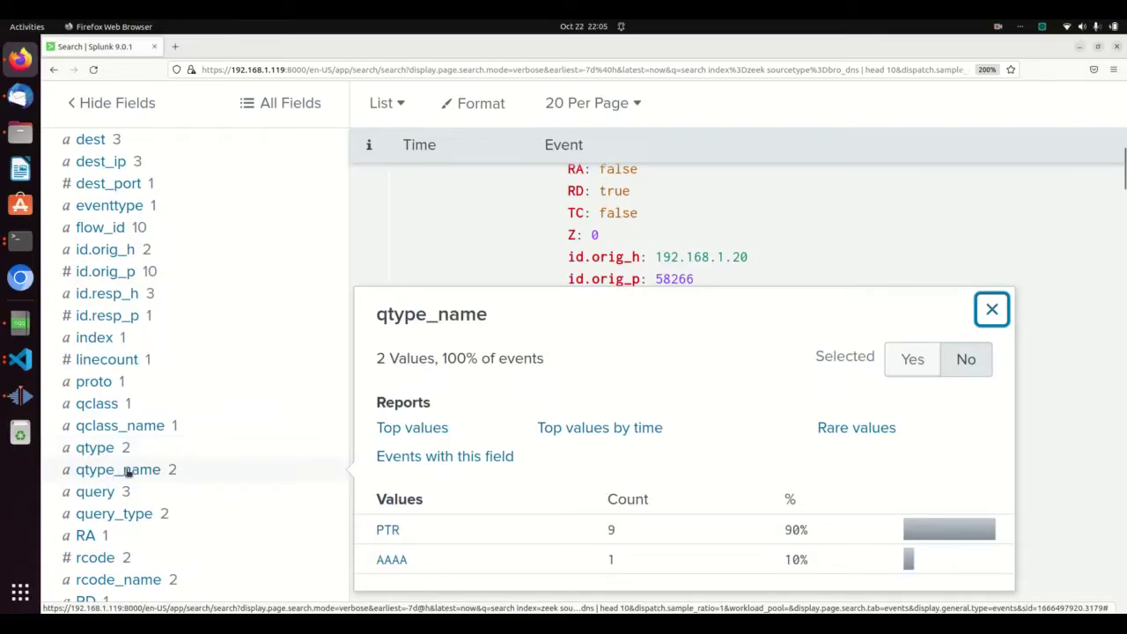
left_click(105, 494)
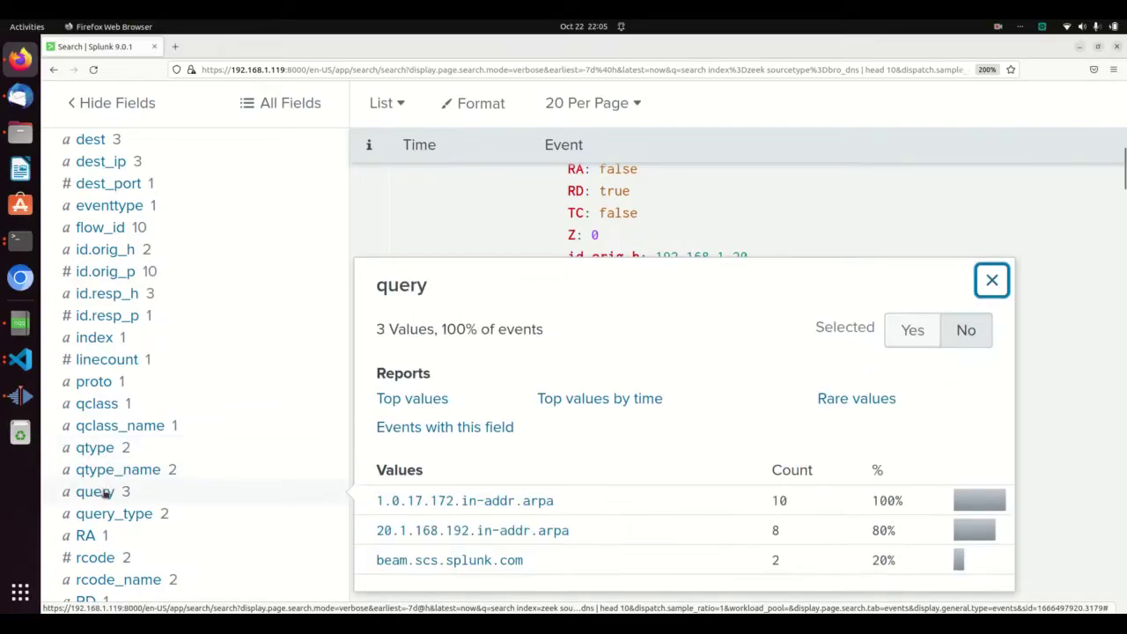
left_click(106, 516)
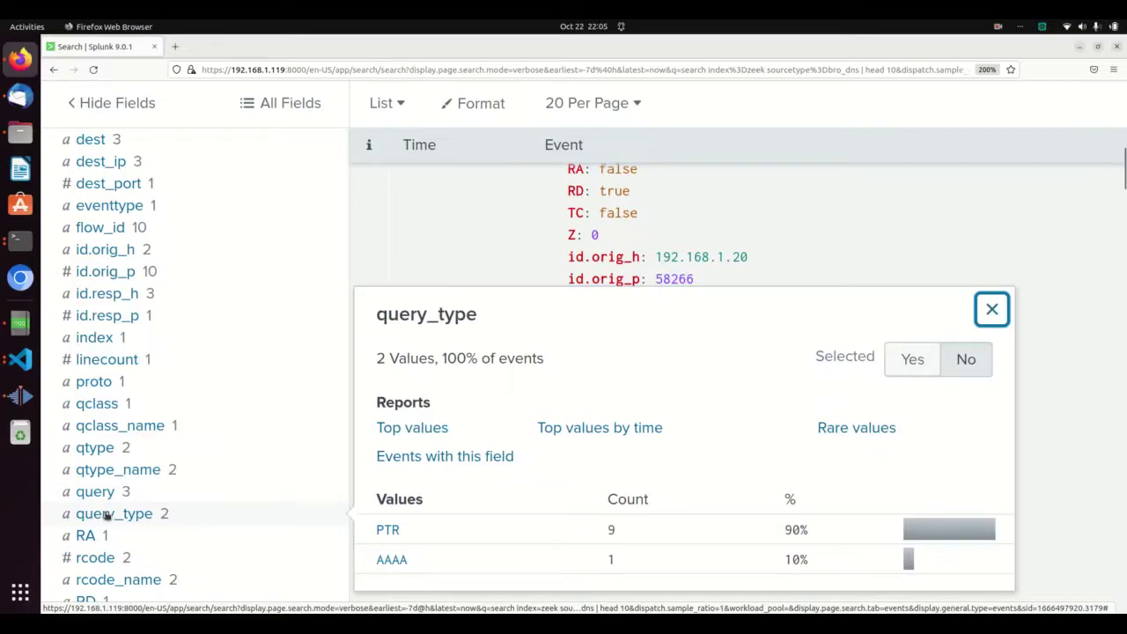
scroll(135, 547, "down", 1)
scroll(134, 548, "down", 3)
left_click(97, 437)
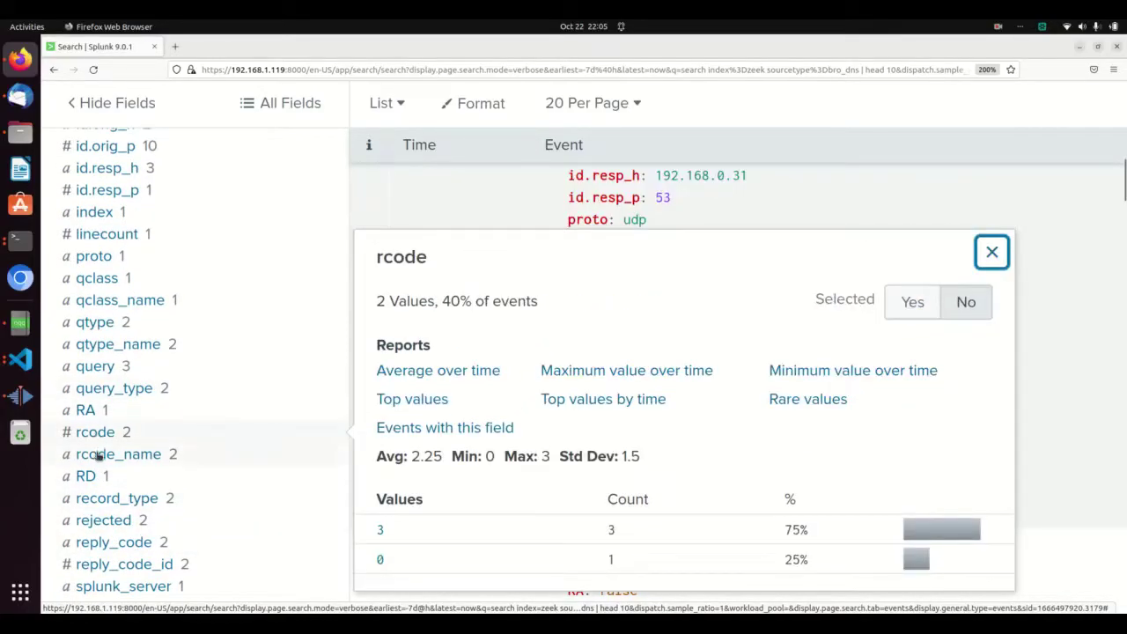
left_click(99, 454)
- Expand the first event in the results to list its fields and values
scroll(229, 502, "up", 20)
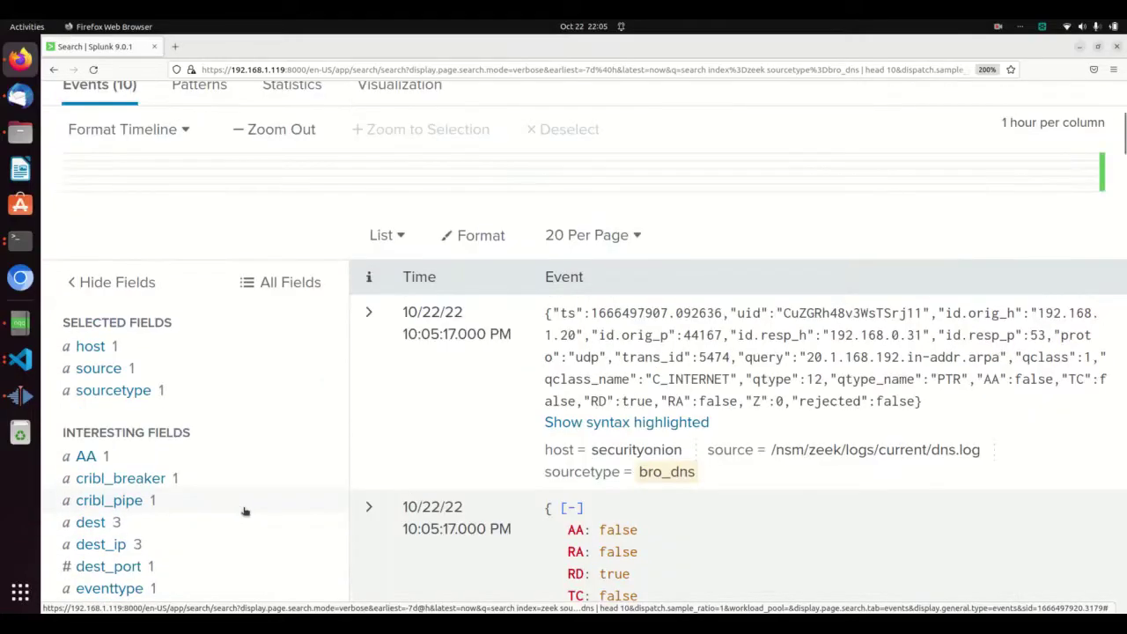
scroll(403, 498, "down", 12)
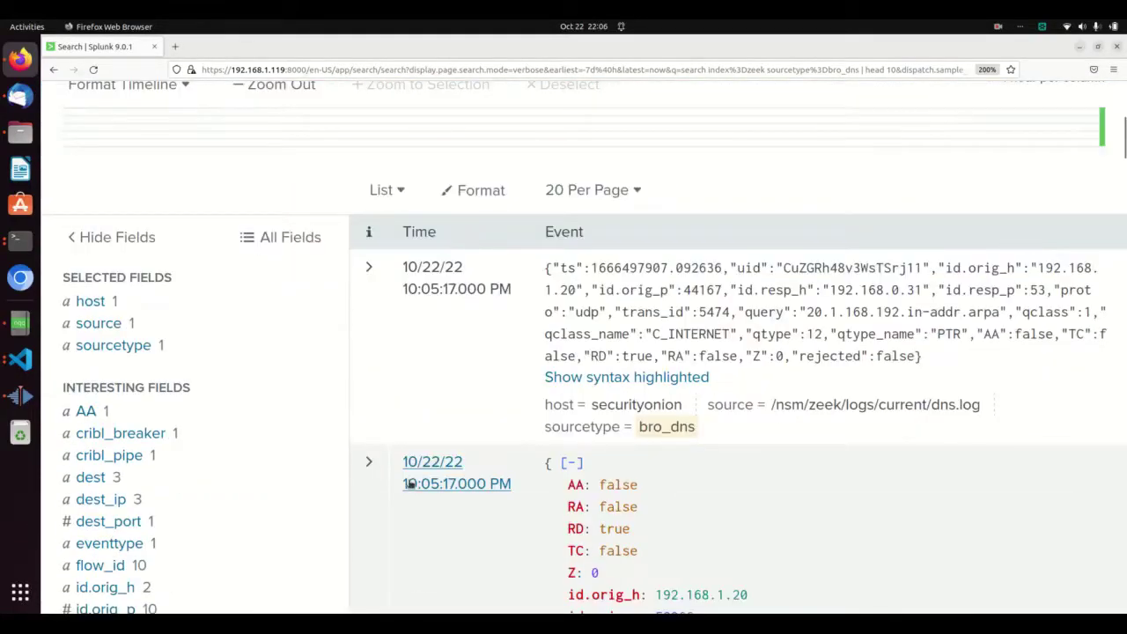
left_click(367, 336)
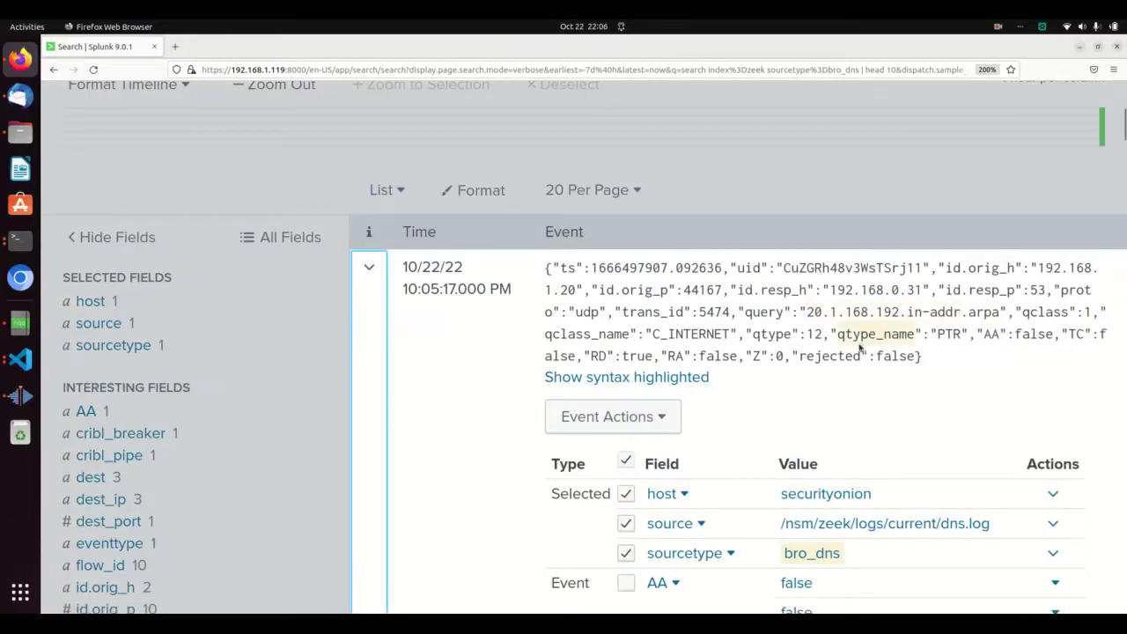
- Switch the head 10 search on bro_dns to Fast Mode
scroll(851, 346, "up", 3)
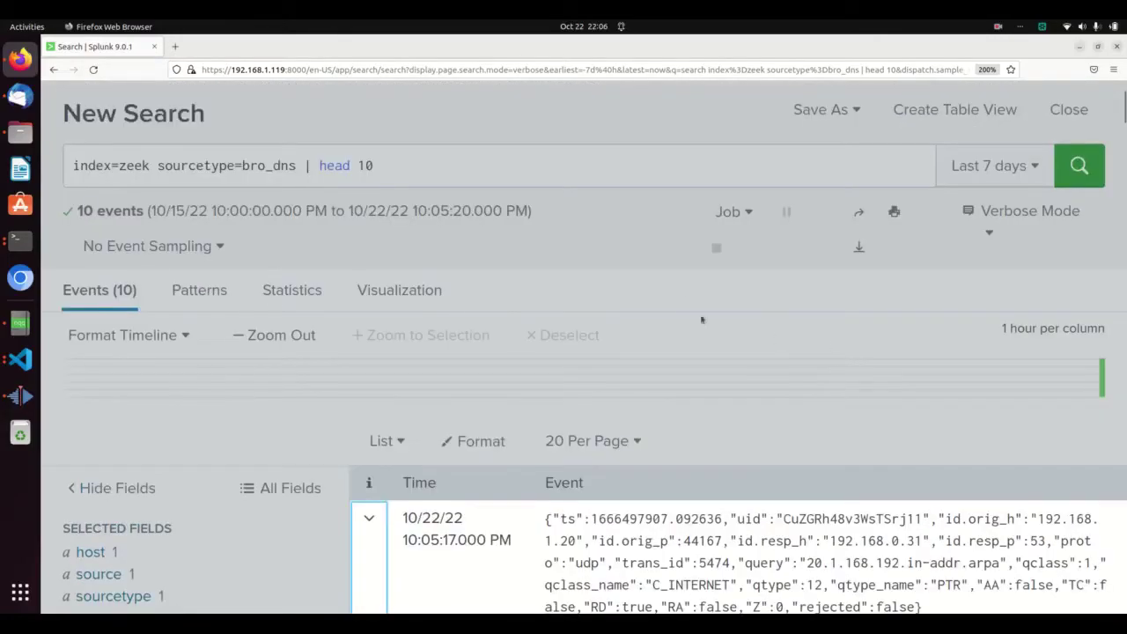
scroll(717, 277, "up", 2)
left_click(1021, 335)
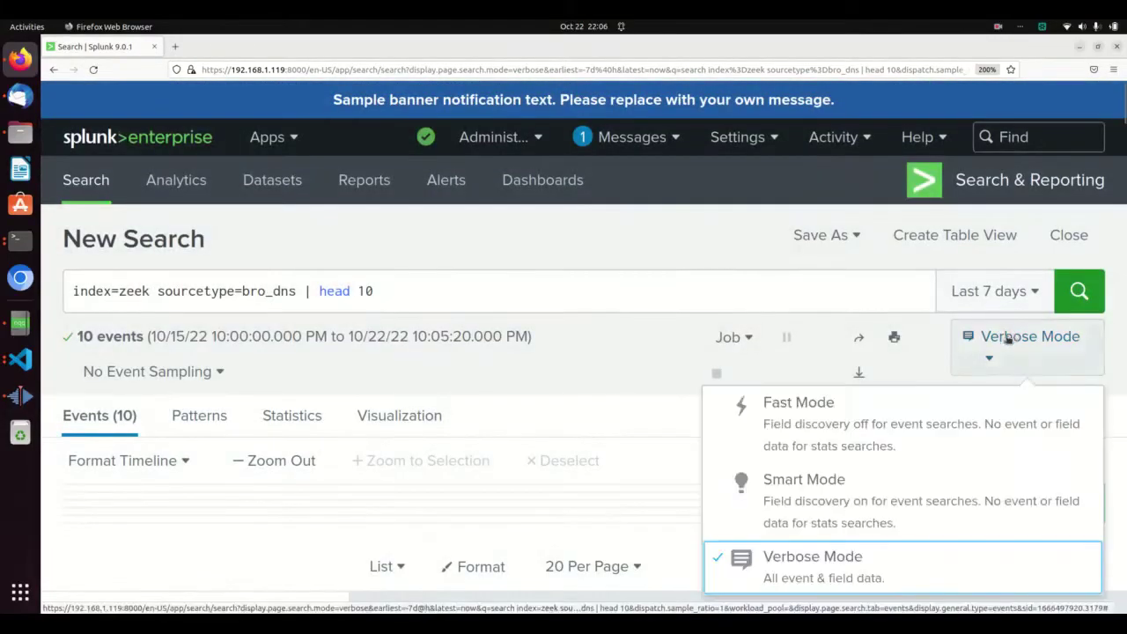
left_click(861, 405)
- Examine the returned DNS events and the fields list, expanding and collapsing the first event
scroll(772, 481, "down", 3)
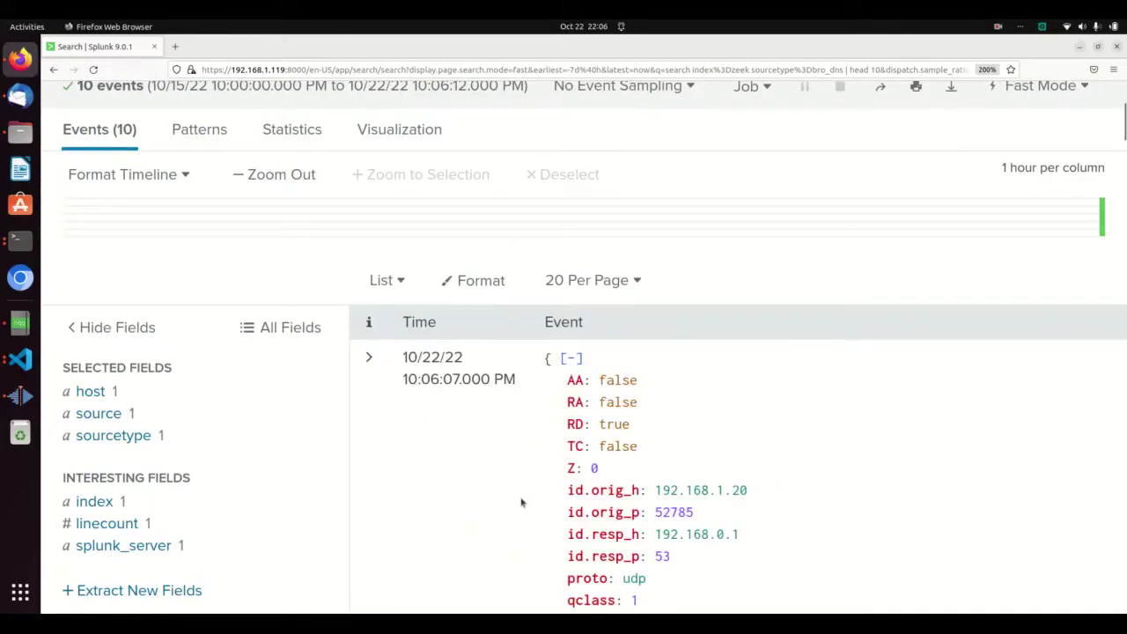
scroll(522, 501, "down", 5)
scroll(523, 499, "down", 1)
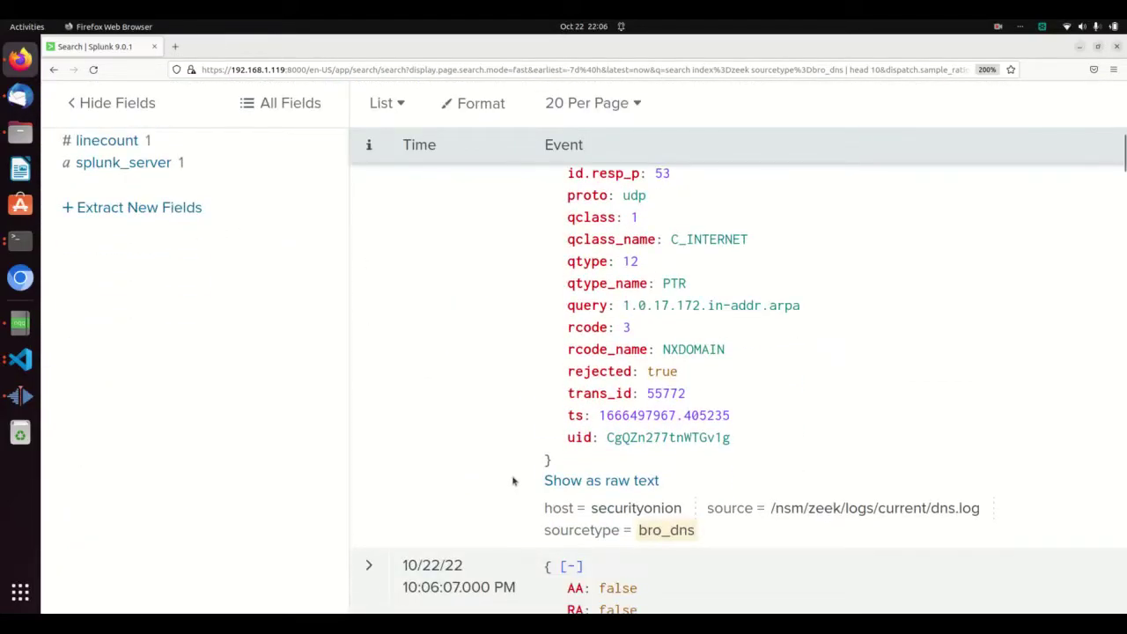
scroll(519, 486, "up", 2)
scroll(468, 461, "up", 2)
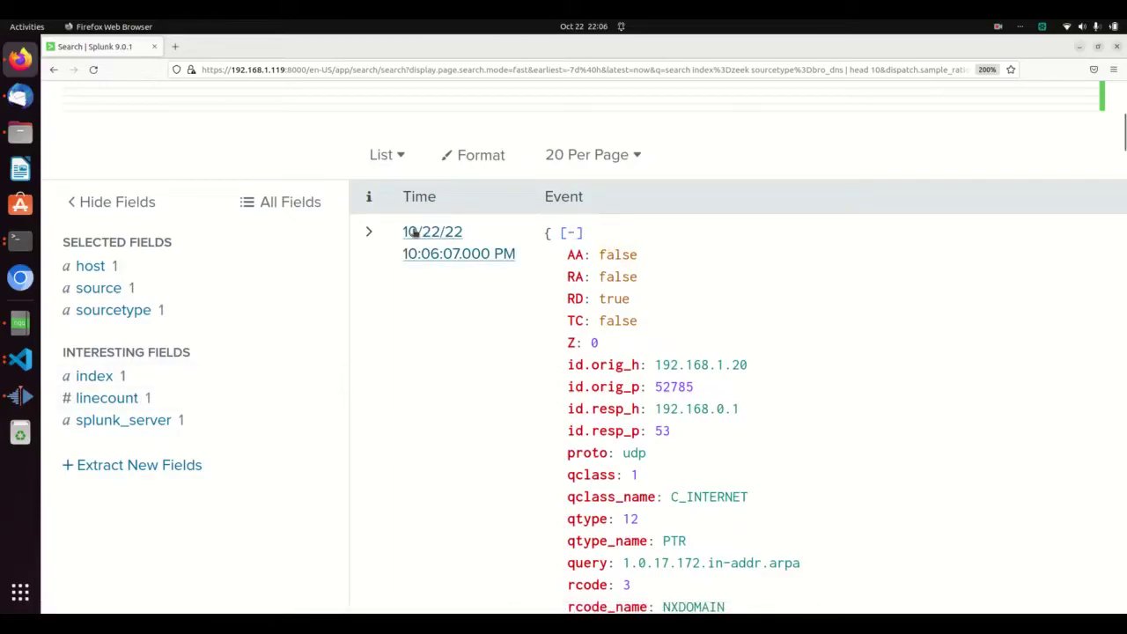
left_click(371, 253)
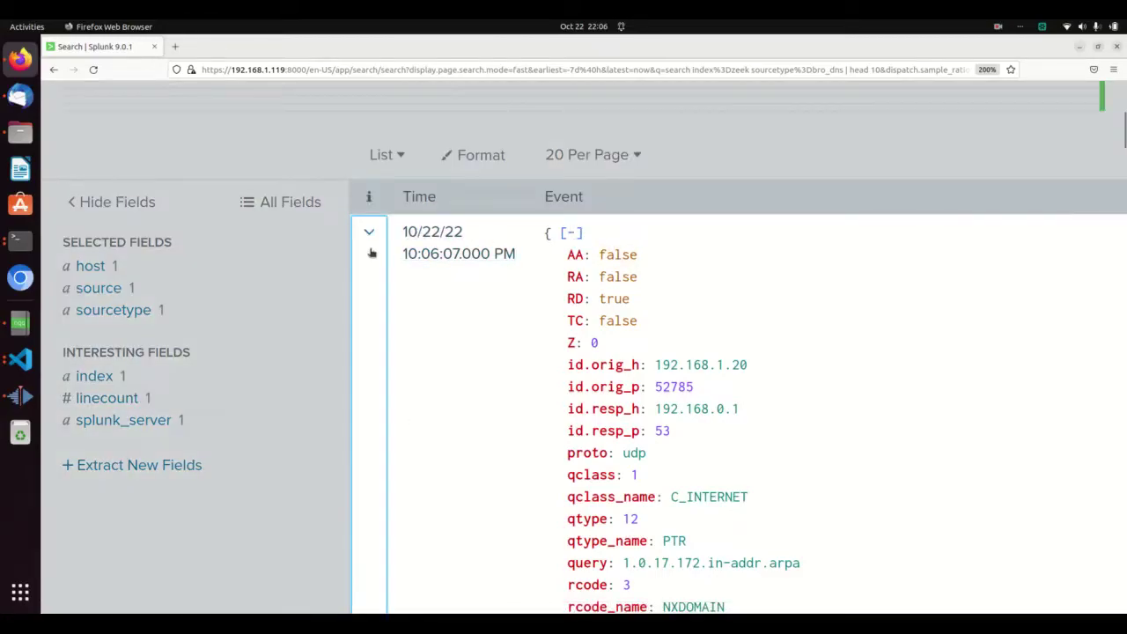
left_click(380, 292)
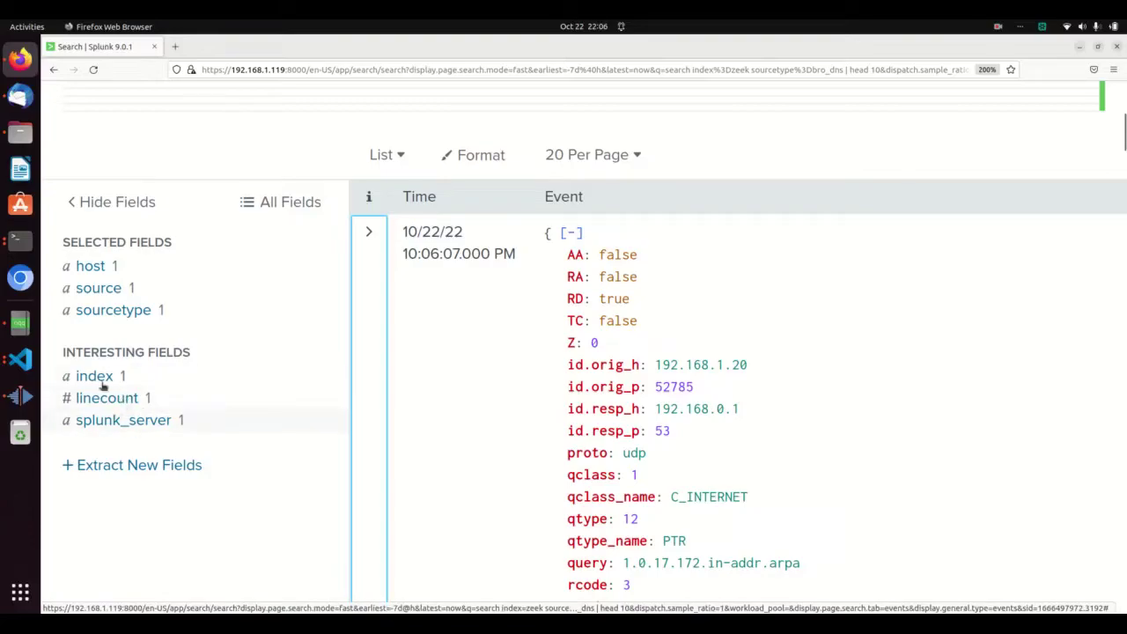
- Set the search time range to Last 15 minutes and switch the search to Verbose Mode
scroll(221, 406, "up", 5)
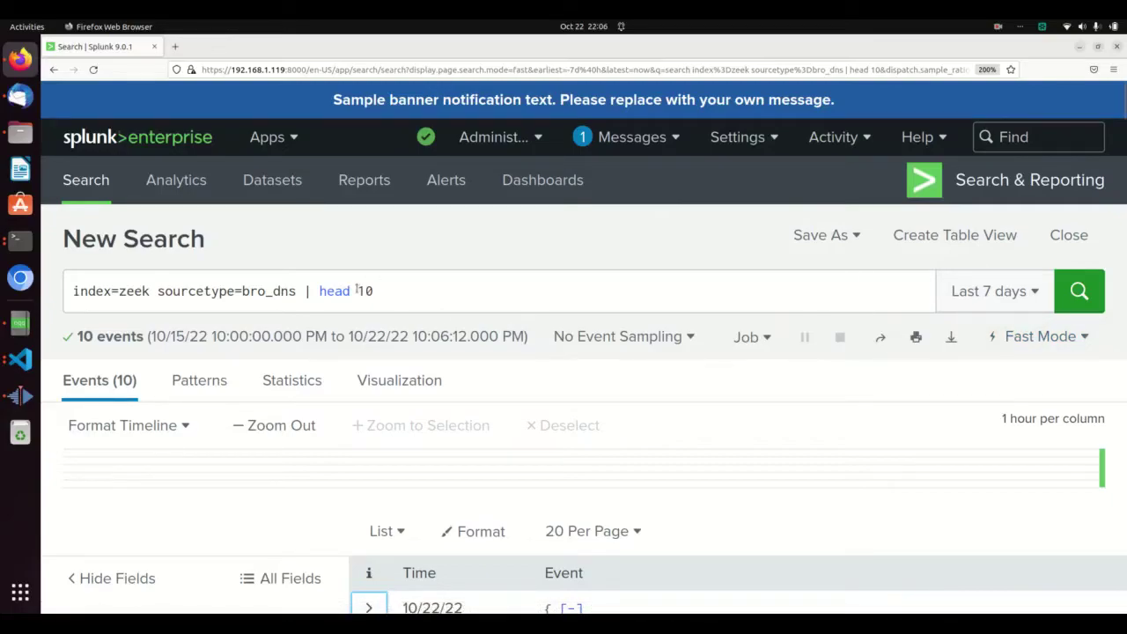
left_click(943, 292)
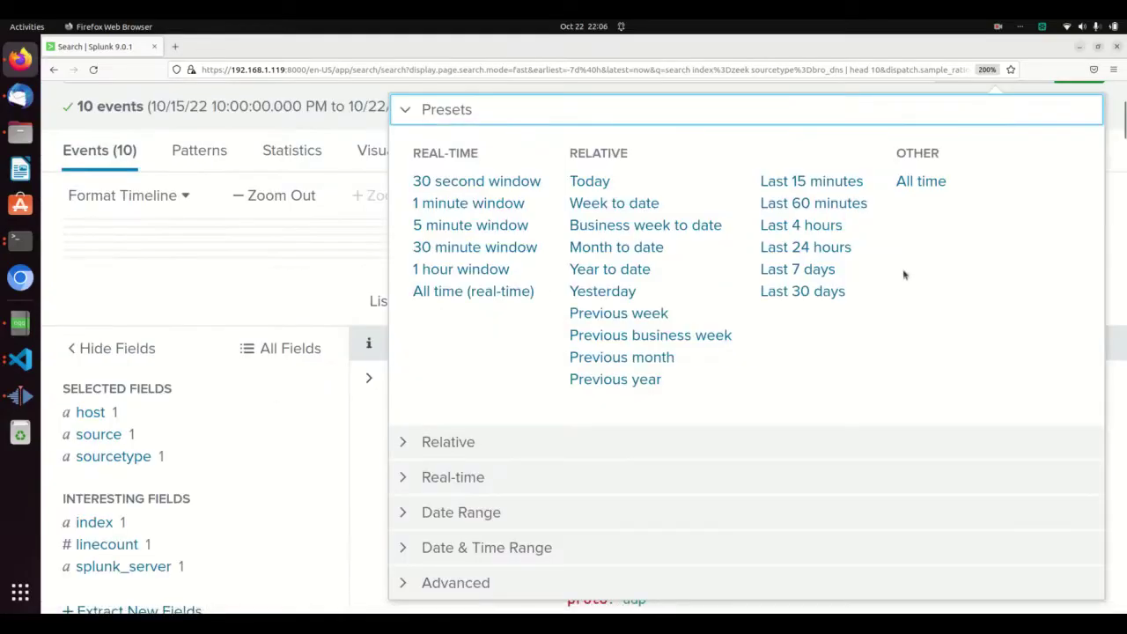
left_click(811, 181)
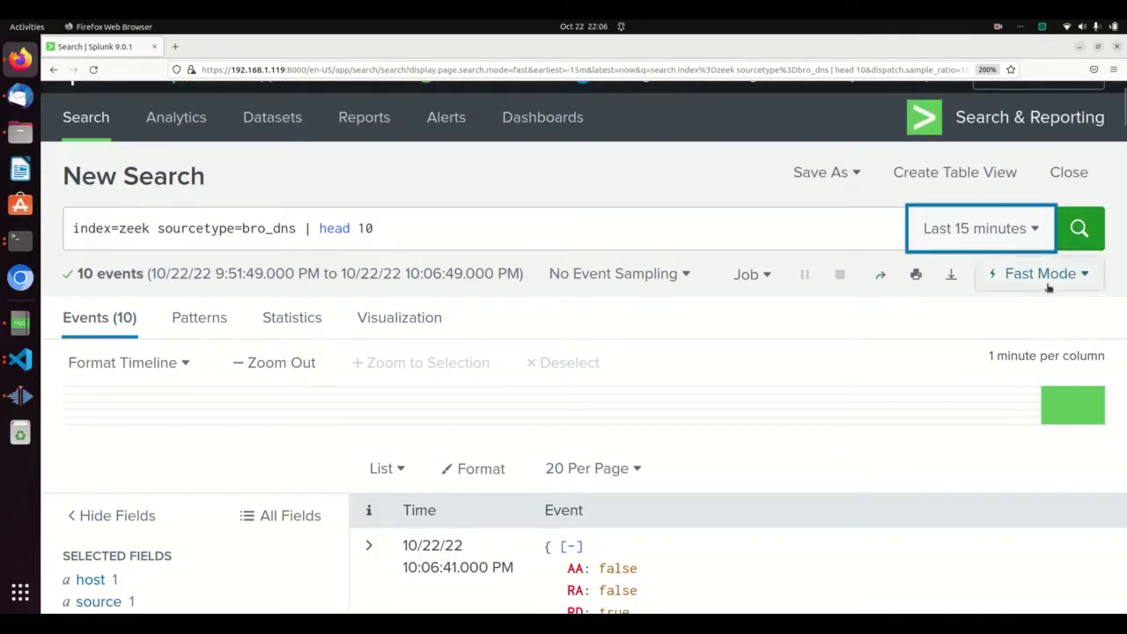
left_click(1038, 274)
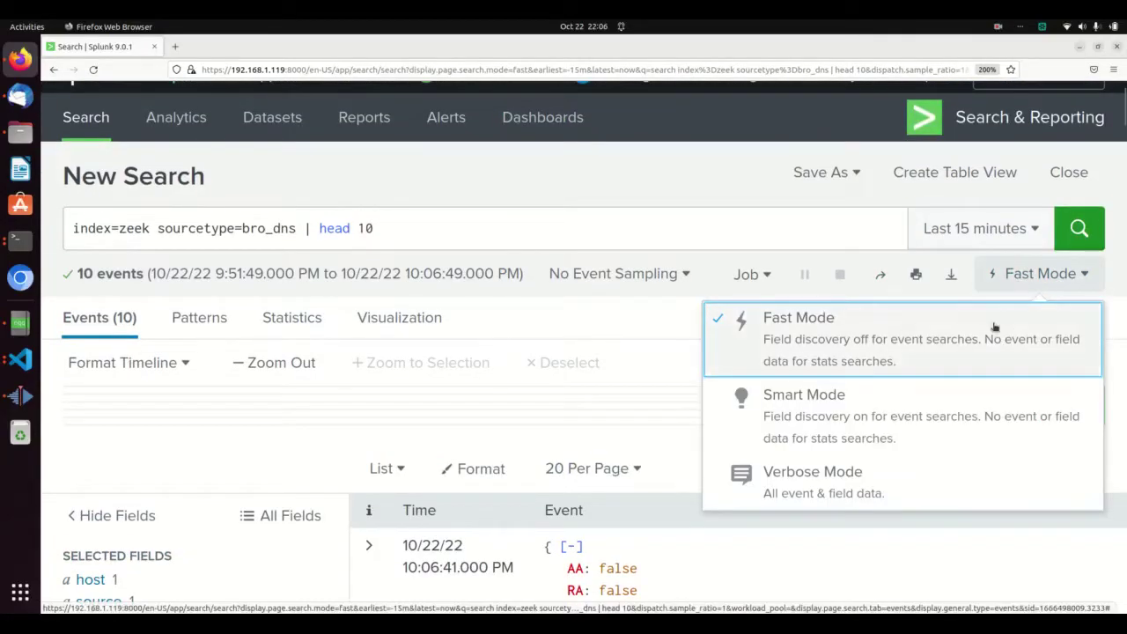
left_click(816, 471)
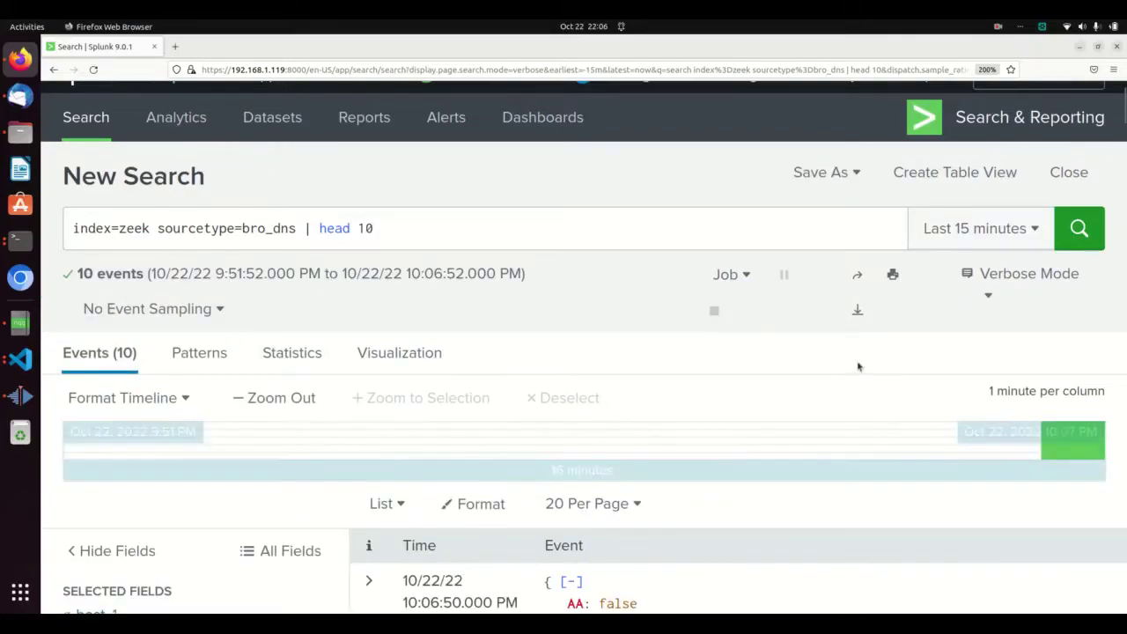
- Change the search to index=zeek sourcetype=bro_dns | head 10 | table src_ip, dest_ip and run it in Fast Mode
left_click(394, 231)
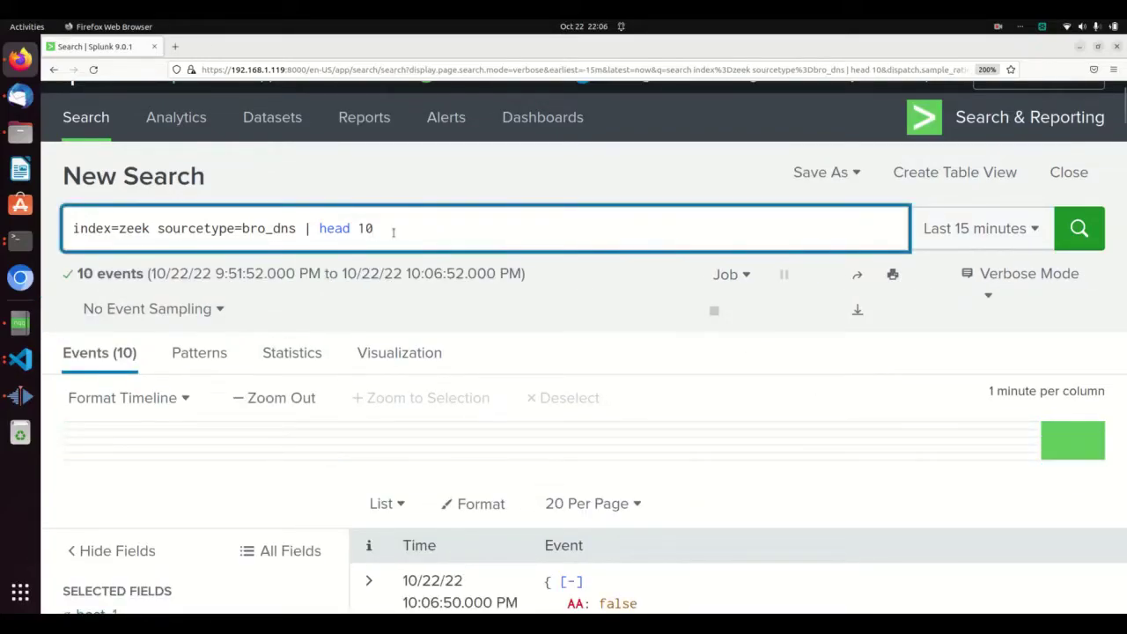
key("BackSpace")
key("BackSpace")
key("BackSpace")
key("BackSpace")
key("BackSpace")
key("BackSpace")
key("BackSpace")
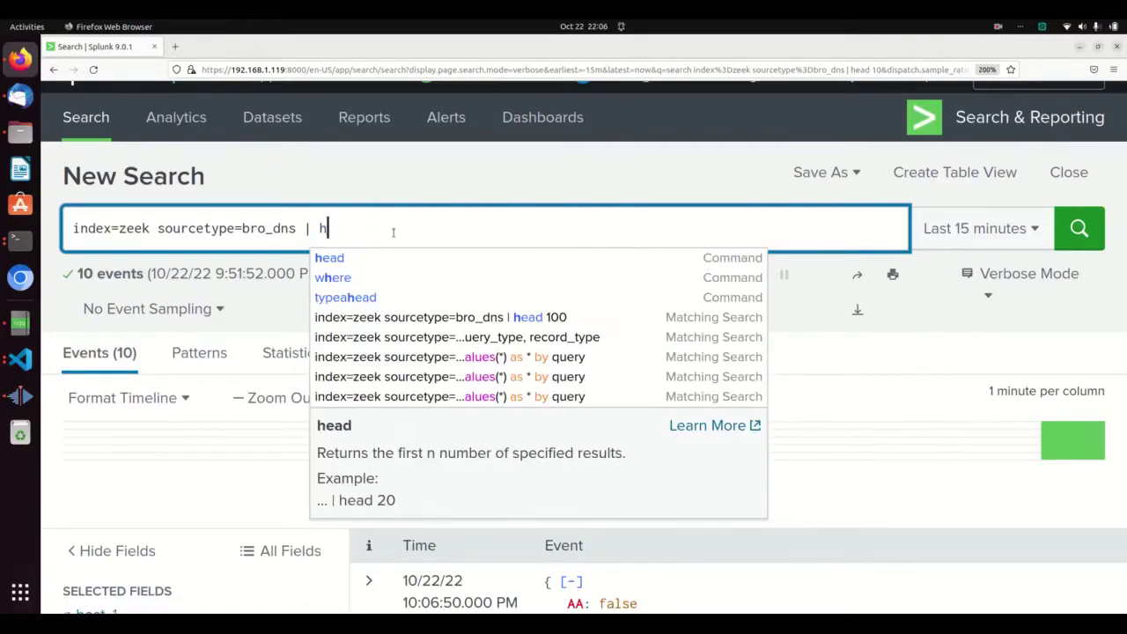
type("hea")
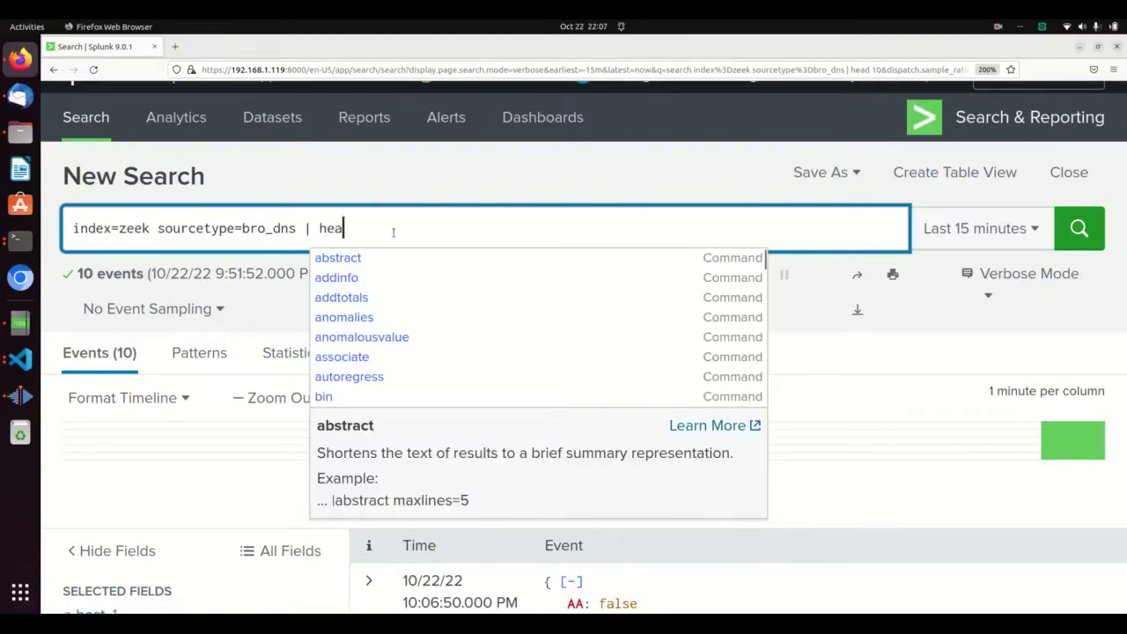
type("d 10 | table")
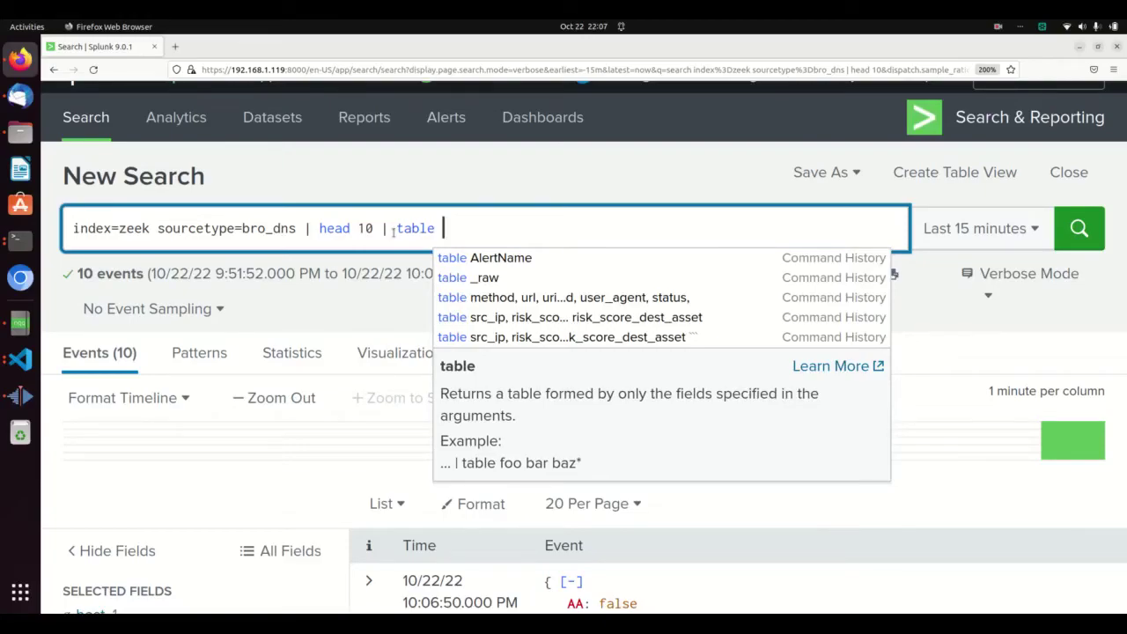
type("src_ip")
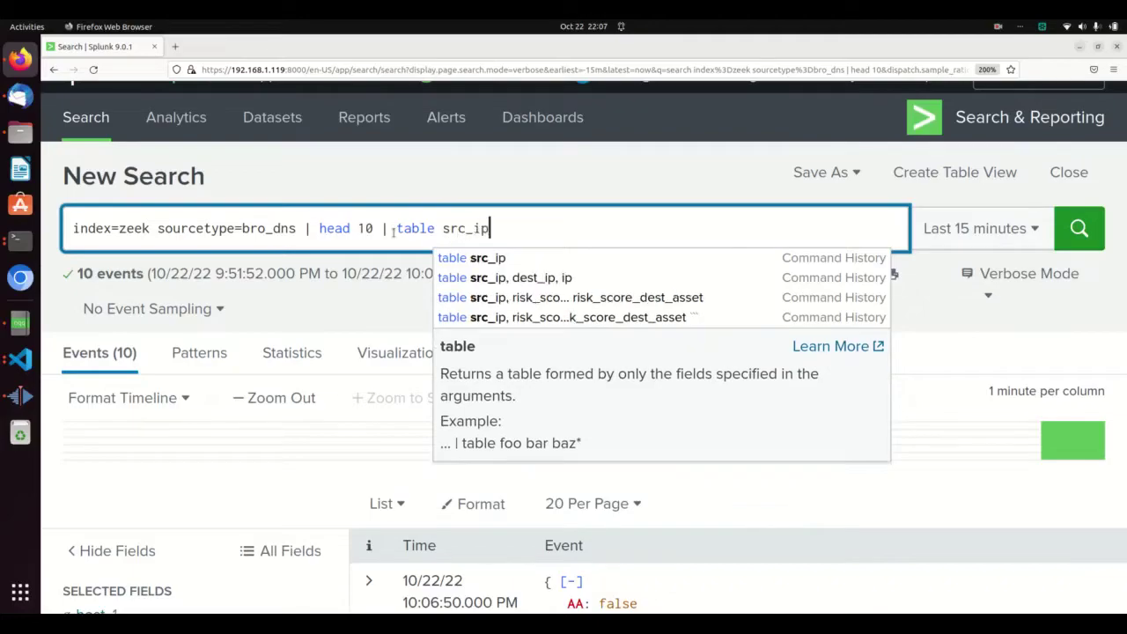
type(", dest_ip")
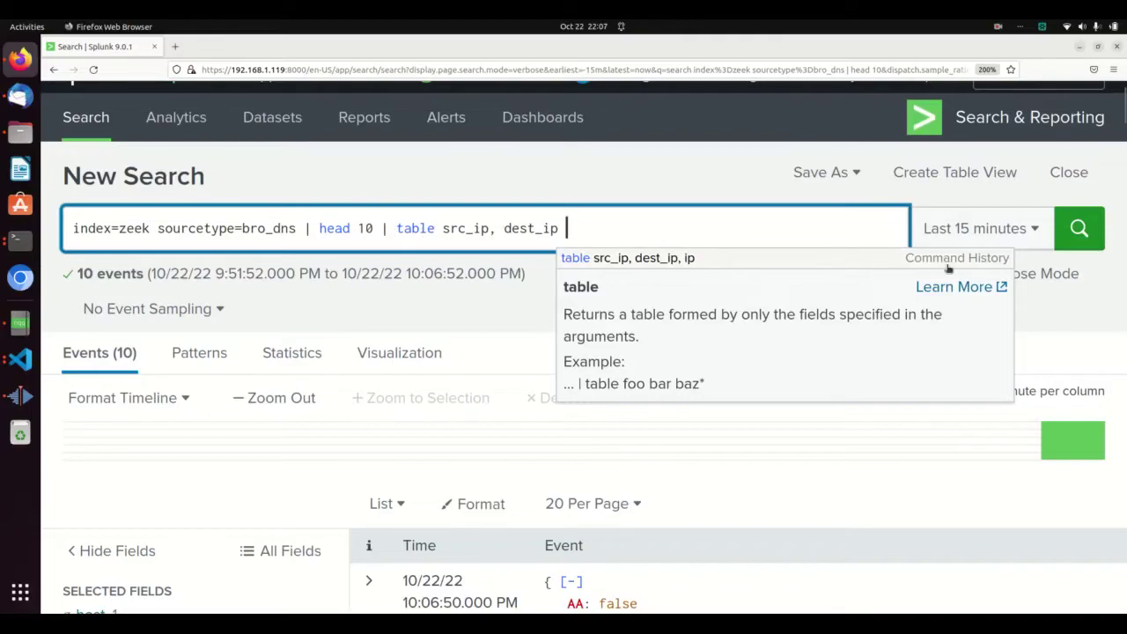
left_click(990, 294)
left_click(843, 352)
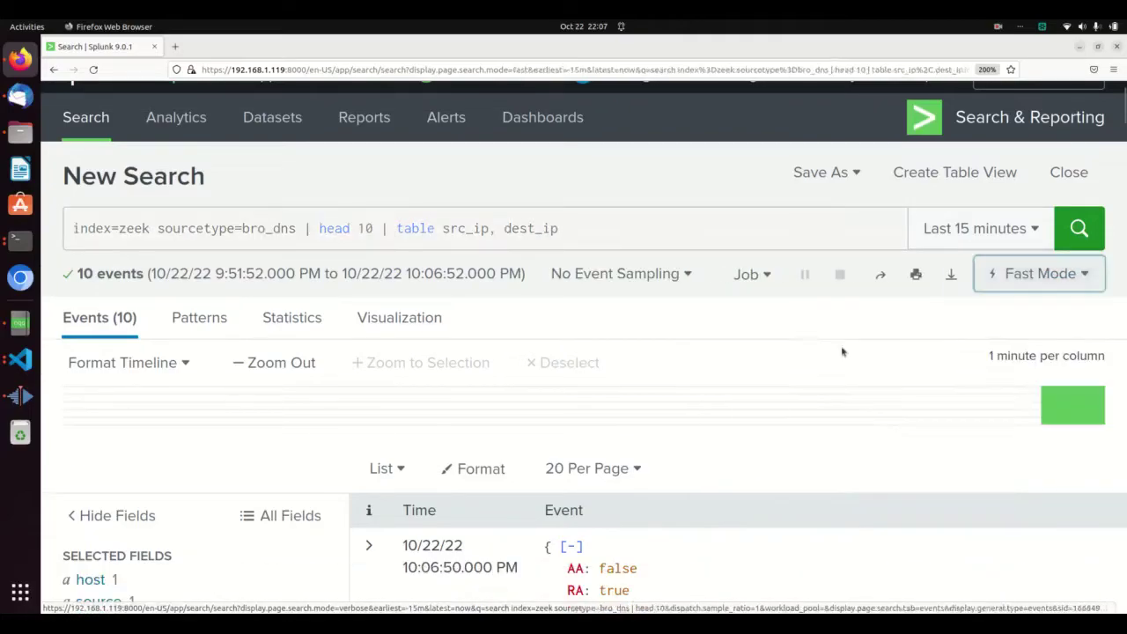